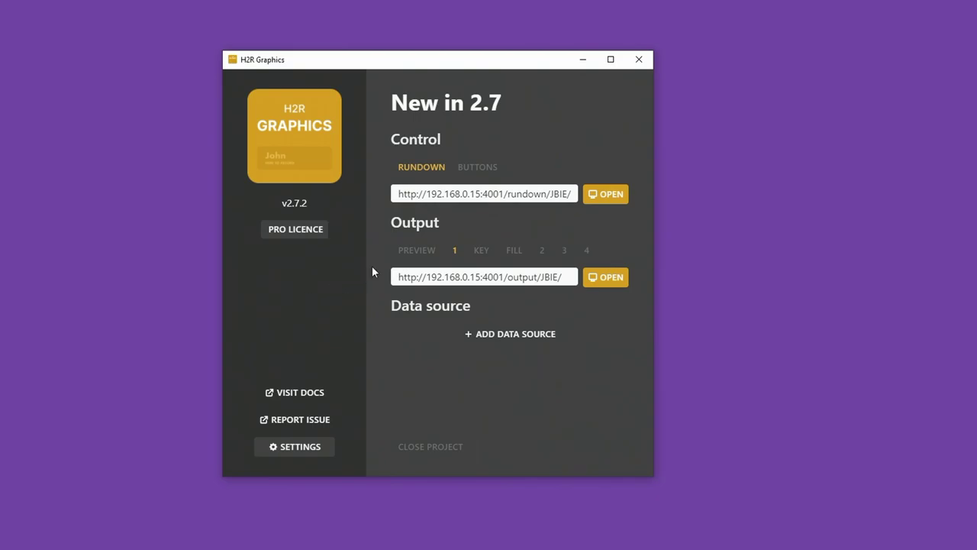
Open the Rundown and Output 1 windows side by side, Rundown left and in front.
{"action": "left_click", "coordinate": [613, 197]}
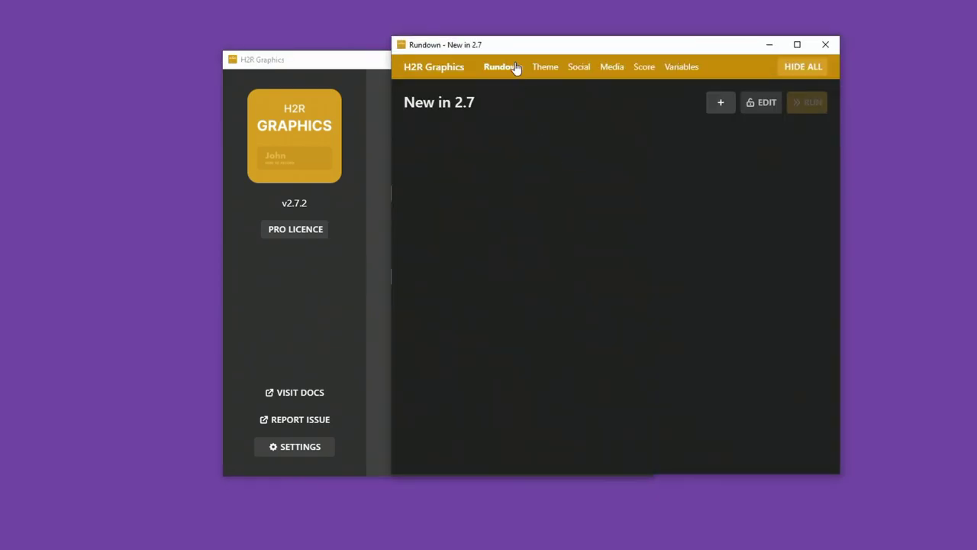
{"action": "left_click_drag", "start_coordinate": [532, 48], "coordinate": [159, 55]}
{"action": "left_click", "coordinate": [622, 280]}
{"action": "left_click_drag", "start_coordinate": [441, 105], "coordinate": [569, 116]}
{"action": "left_click", "coordinate": [196, 146]}
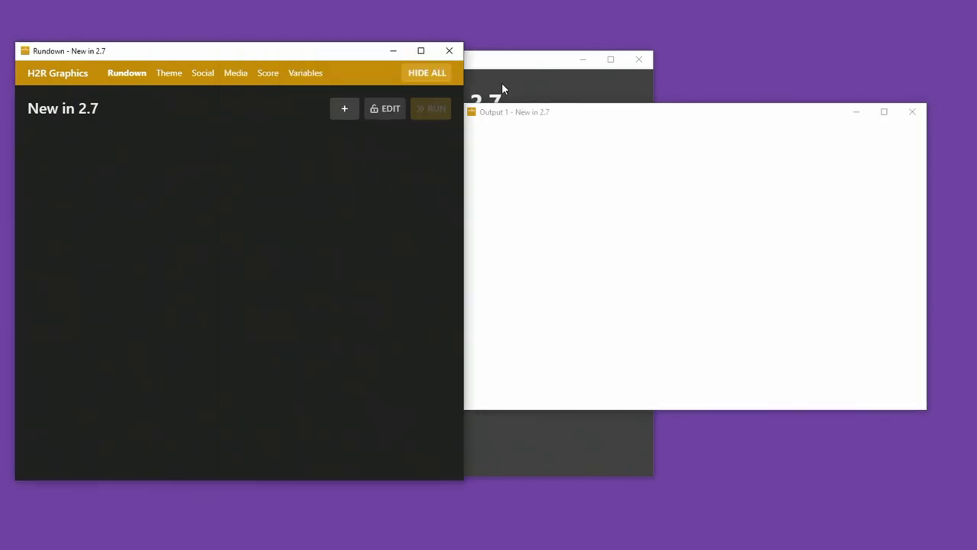
Add a Time graphic and briefly put the time of day on air, then off.
{"action": "left_click", "coordinate": [344, 108]}
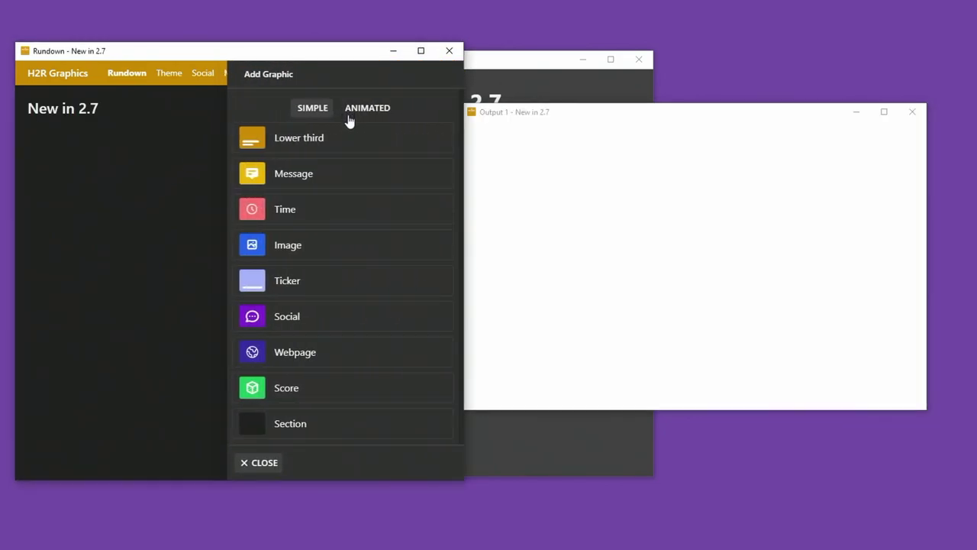
{"action": "left_click", "coordinate": [325, 209]}
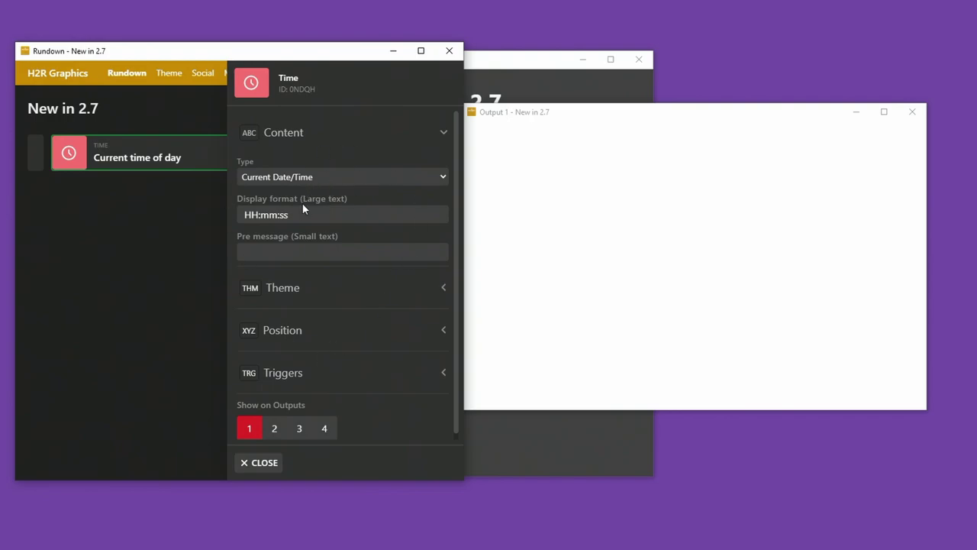
{"action": "left_click", "coordinate": [152, 157]}
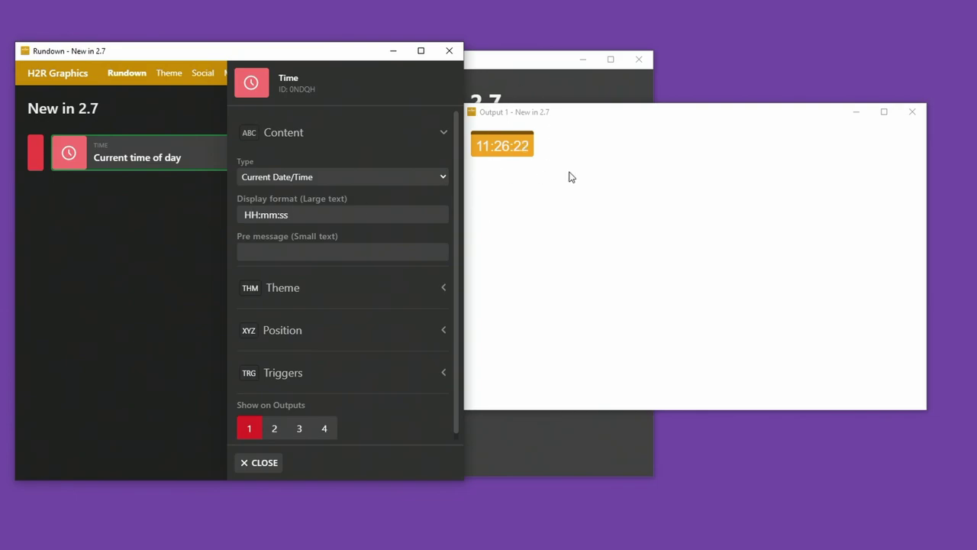
{"action": "left_click", "coordinate": [211, 164]}
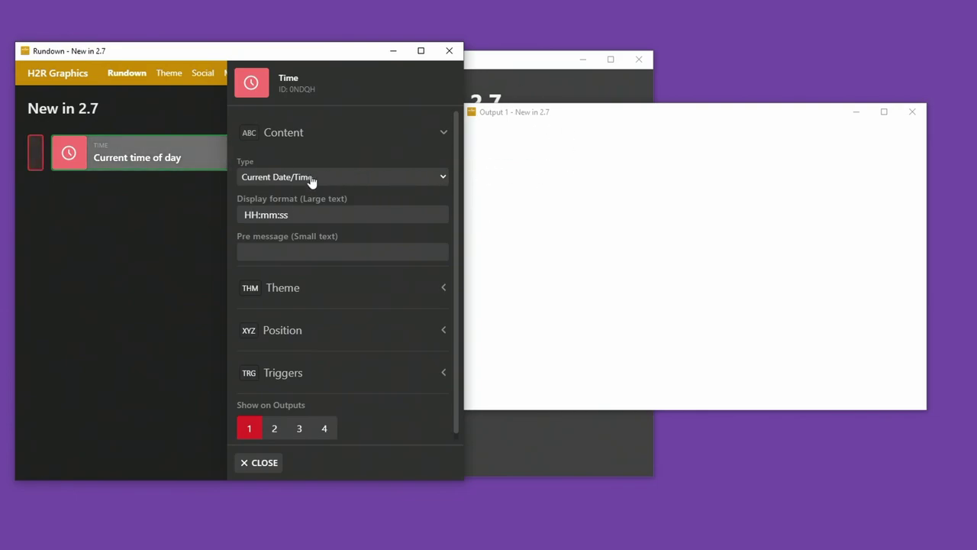
Set the timer to Count up with start time 00:45:00 and duration 00:90:00.
{"action": "left_click", "coordinate": [319, 177]}
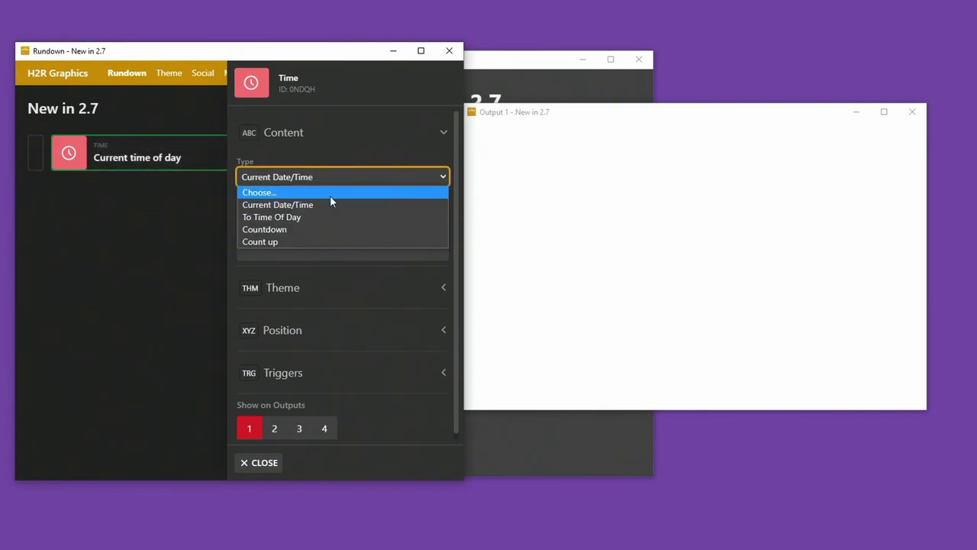
{"action": "left_click", "coordinate": [280, 241]}
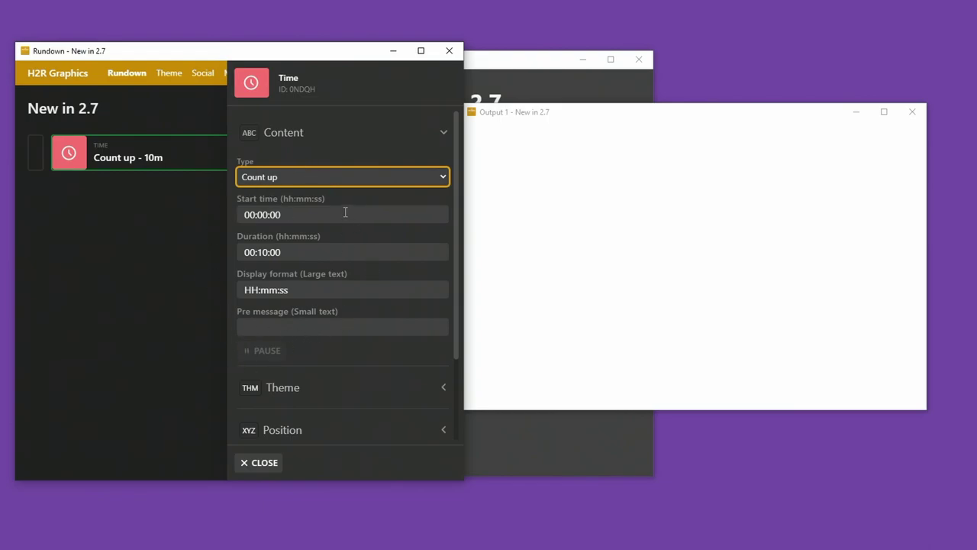
{"action": "left_click", "coordinate": [307, 220]}
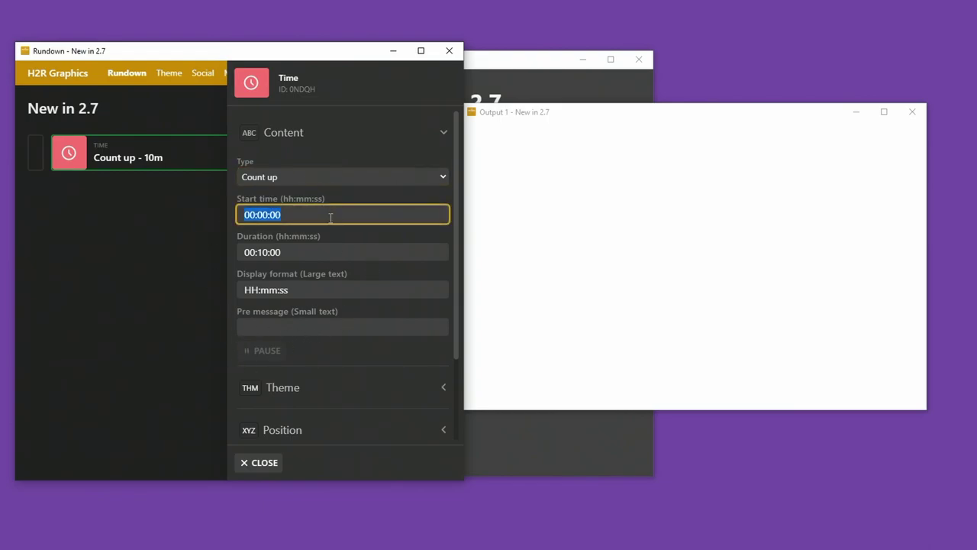
{"action": "key", "text": "Right"}
{"action": "key", "text": "Left"}
{"action": "type", "text": "45"}
{"action": "left_click_drag", "start_coordinate": [265, 252], "coordinate": [257, 253]}
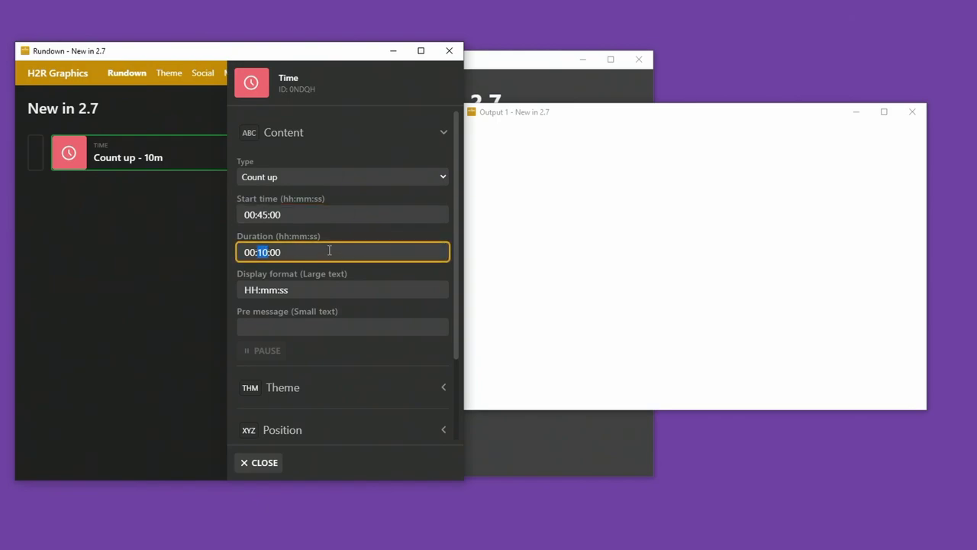
{"action": "type", "text": "90"}
{"action": "double_click", "coordinate": [260, 216]}
Re-enter 45 start minutes, then run the count-up on air, pause, resume and take it off.
{"action": "type", "text": "45"}
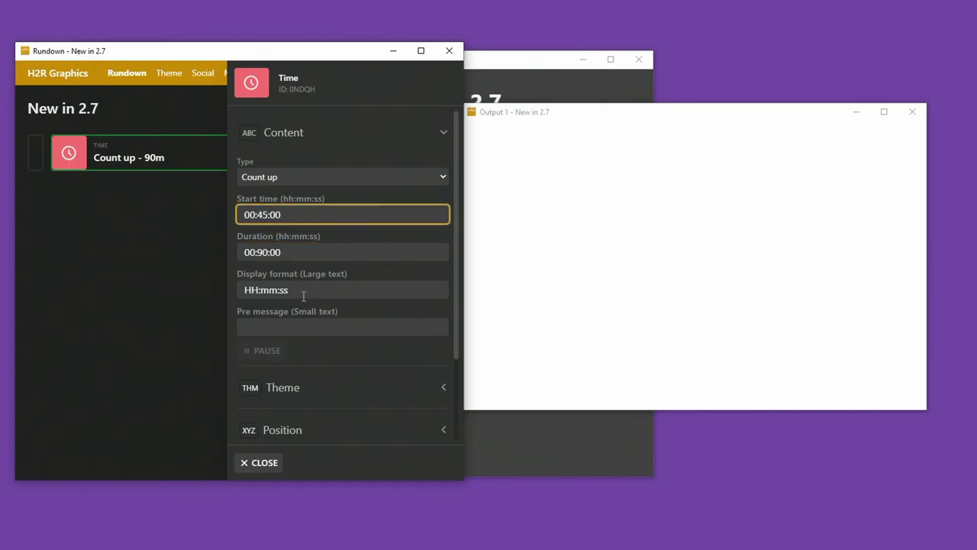
{"action": "left_click", "coordinate": [140, 161]}
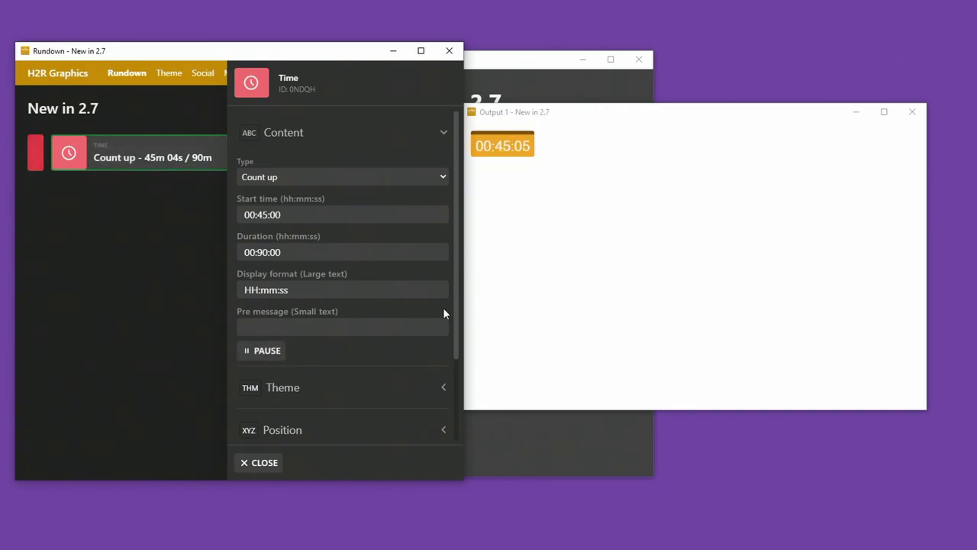
{"action": "left_click", "coordinate": [264, 351]}
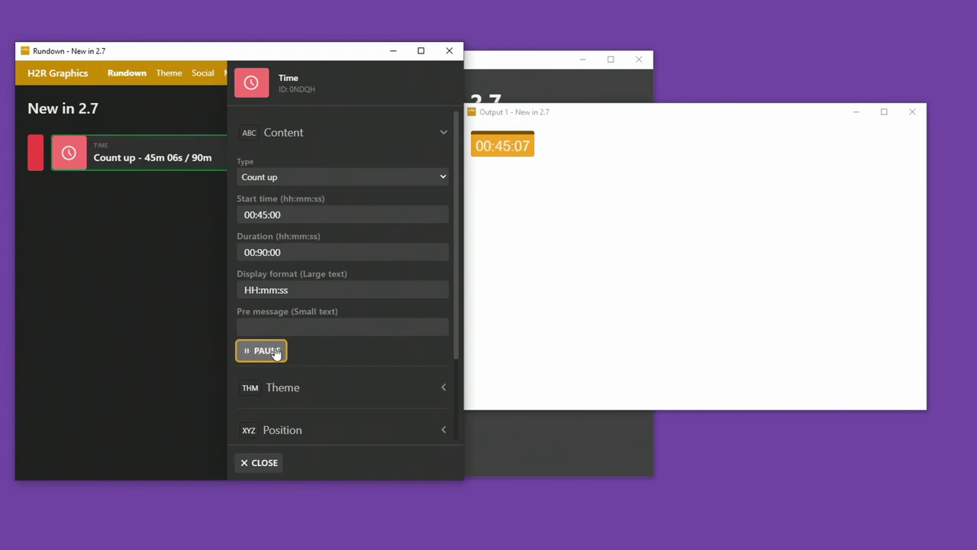
{"action": "left_click", "coordinate": [269, 352]}
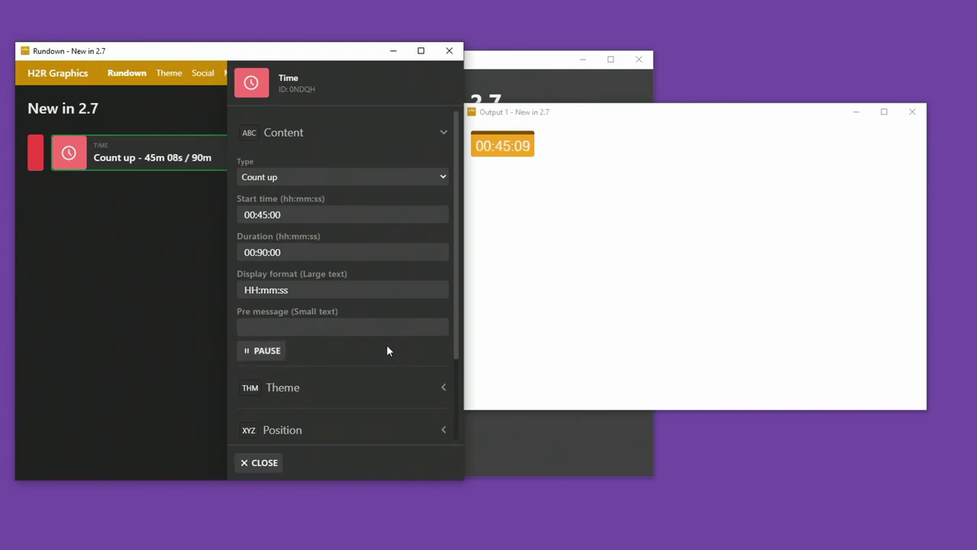
{"action": "left_click", "coordinate": [183, 158]}
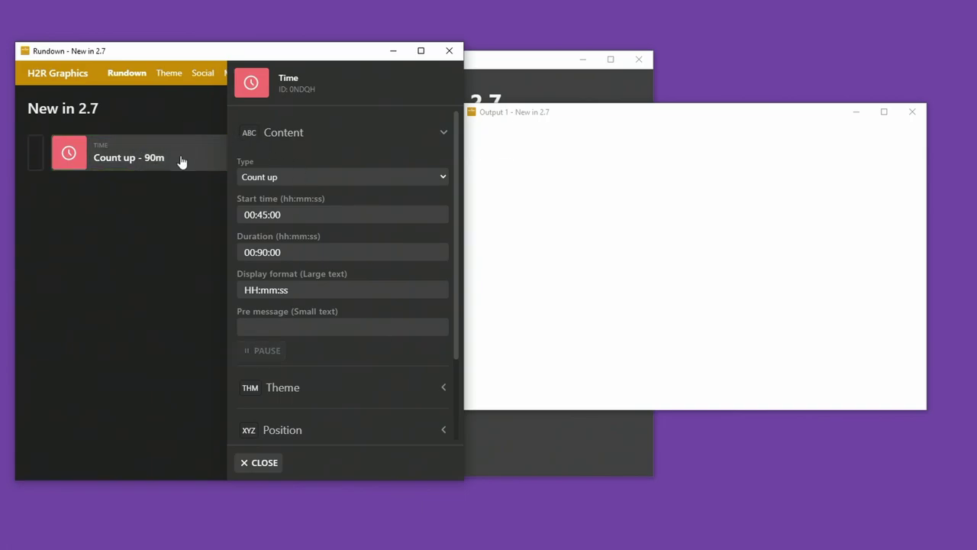
Add an animated Big timer of type To Time Of Day with end time 11:40:00.
{"action": "left_click", "coordinate": [257, 462]}
{"action": "left_click", "coordinate": [341, 109]}
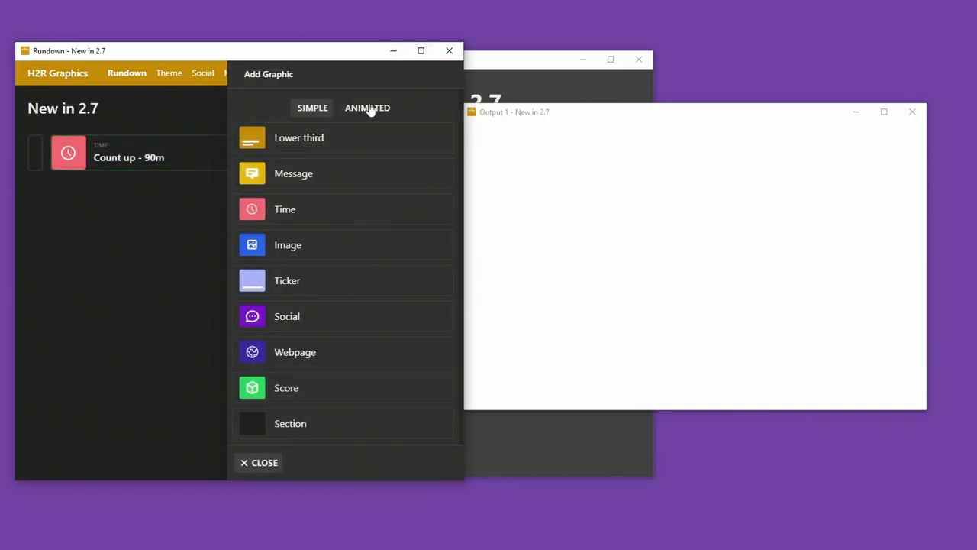
{"action": "left_click", "coordinate": [369, 110]}
{"action": "left_click", "coordinate": [329, 139]}
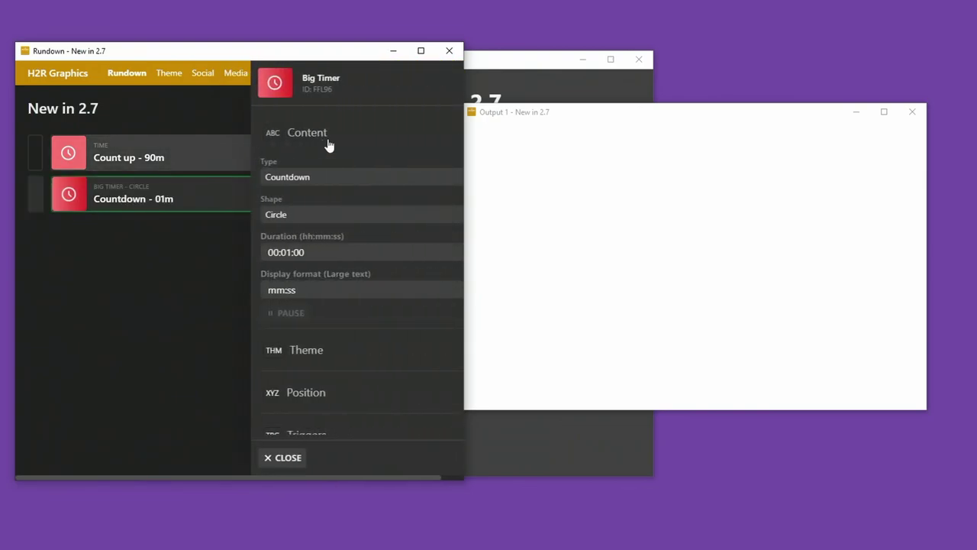
{"action": "left_click", "coordinate": [280, 177]}
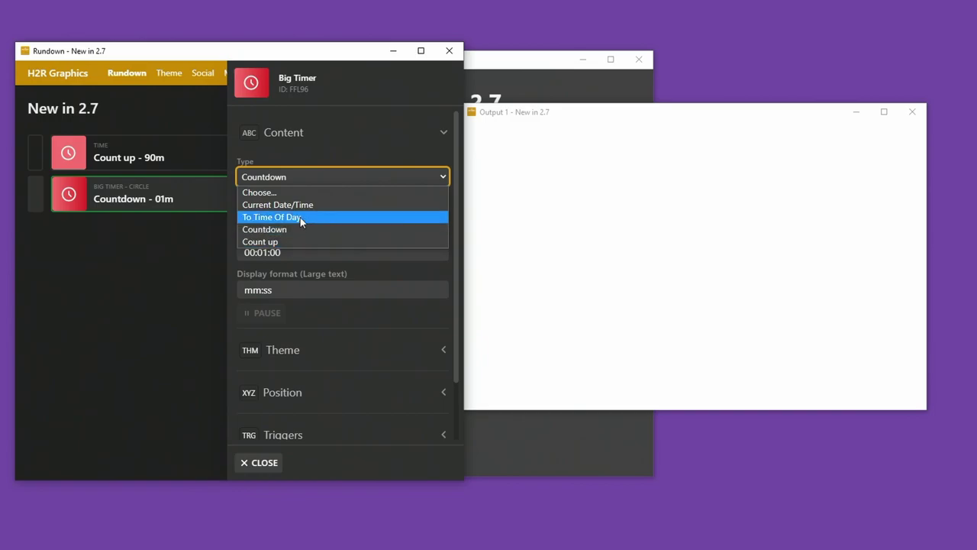
{"action": "left_click", "coordinate": [274, 220]}
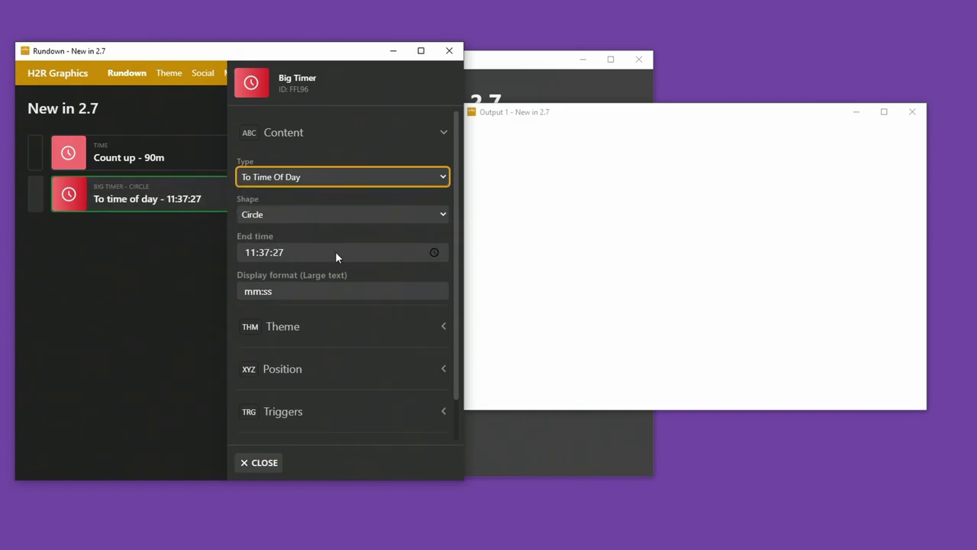
{"action": "left_click", "coordinate": [252, 250]}
{"action": "left_click", "coordinate": [265, 252]}
{"action": "type", "text": "40:00"}
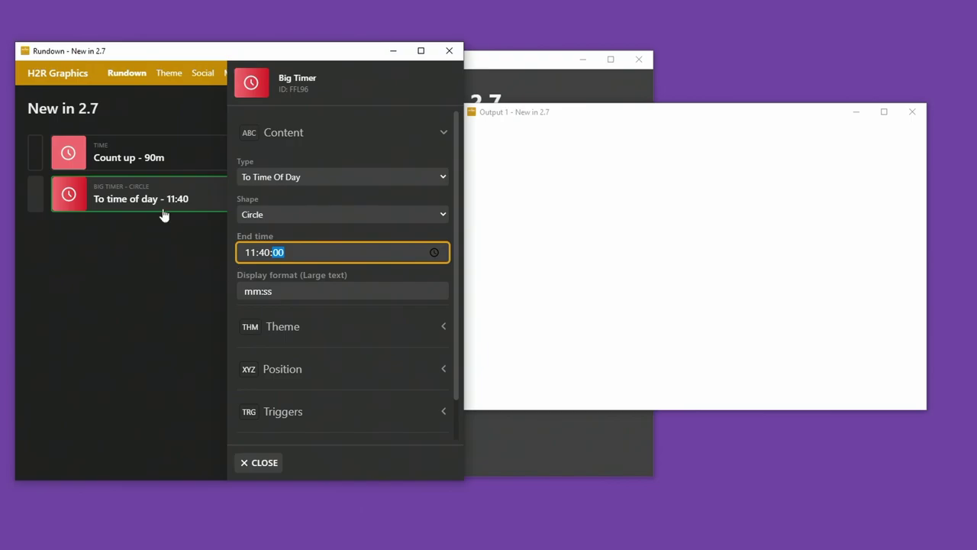
{"action": "key", "text": "shift+Tab"}
Set the theme's Big timer elapsed time animation style to Animate every second.
{"action": "left_click", "coordinate": [262, 463]}
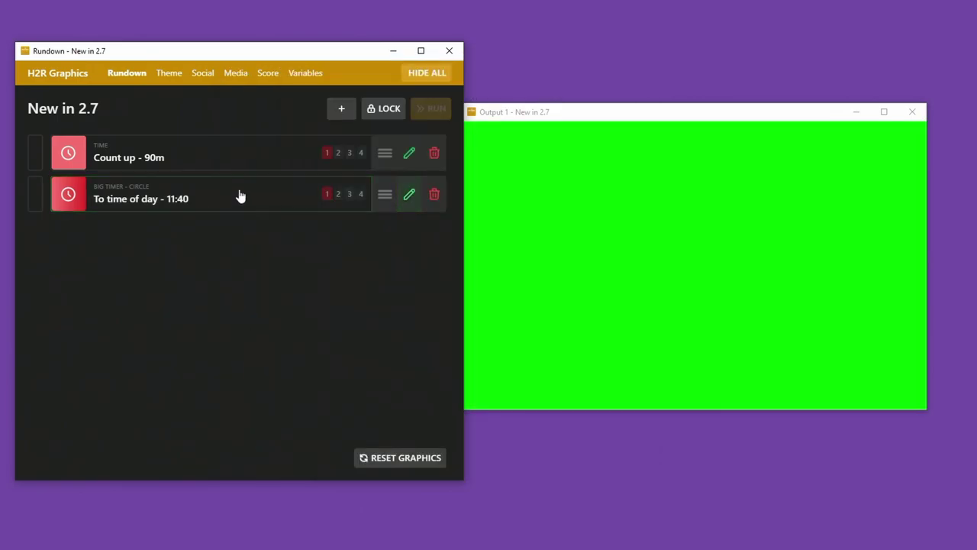
{"action": "left_click", "coordinate": [171, 80]}
{"action": "scroll", "coordinate": [333, 314], "scroll_direction": "down", "scroll_amount": 5}
{"action": "left_click", "coordinate": [338, 388]}
{"action": "scroll", "coordinate": [308, 334], "scroll_direction": "down", "scroll_amount": 1}
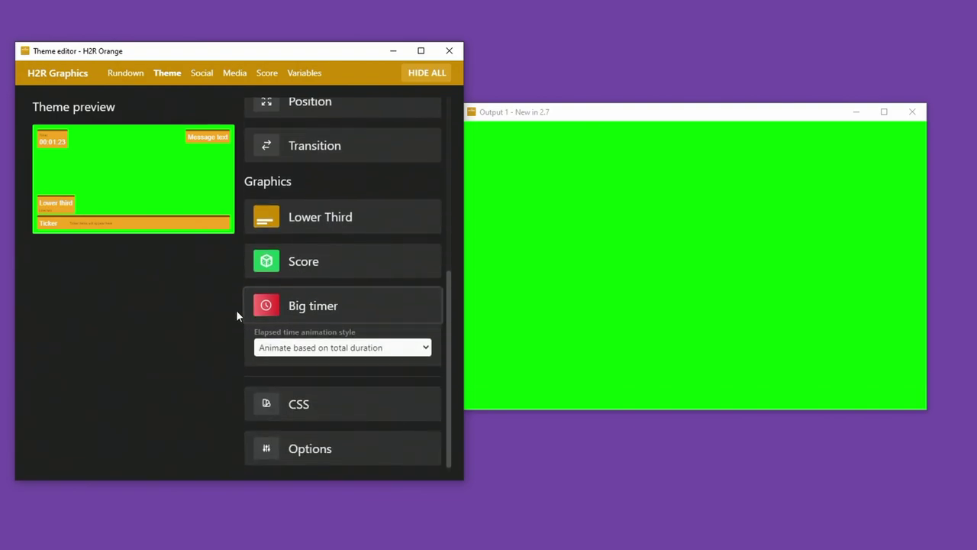
{"action": "left_click", "coordinate": [323, 349]}
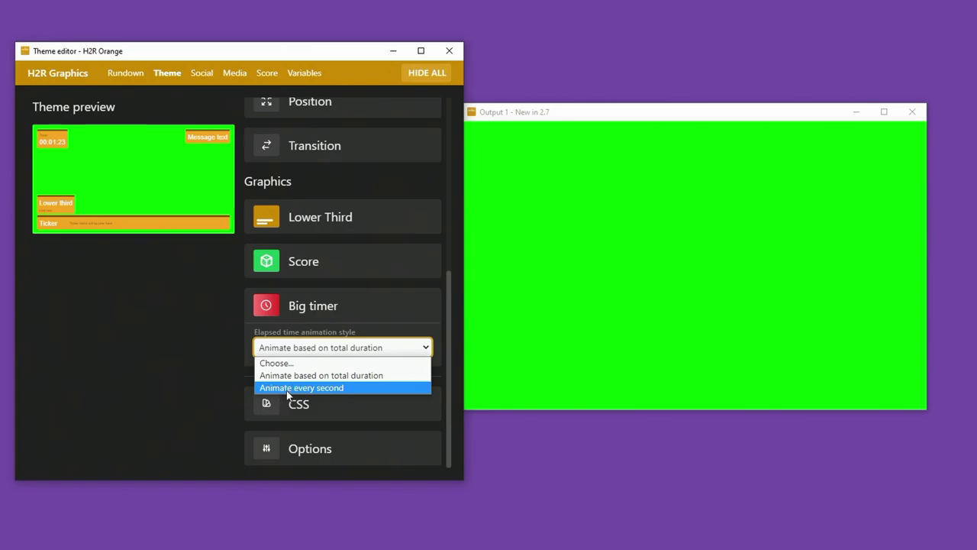
{"action": "left_click", "coordinate": [326, 389]}
{"action": "left_click", "coordinate": [139, 78]}
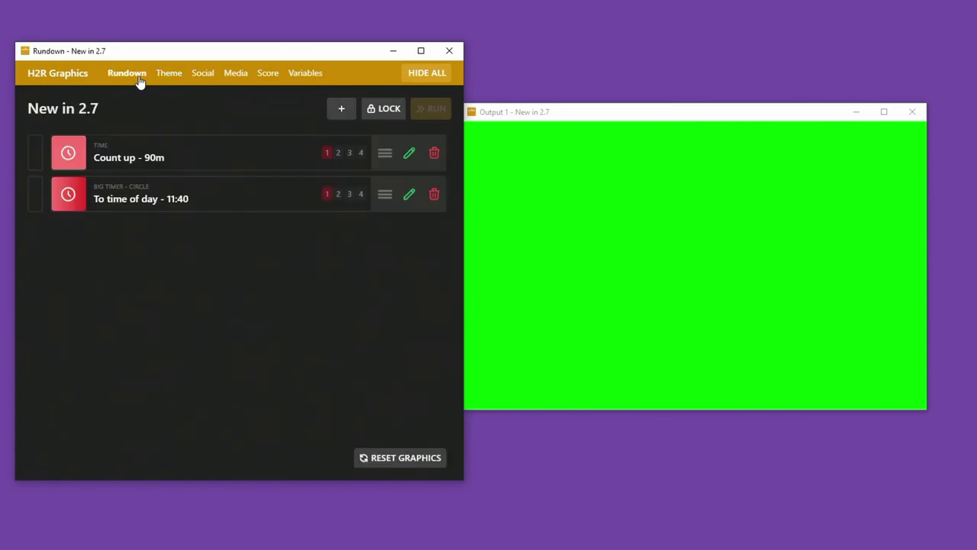
{"action": "left_click", "coordinate": [189, 203]}
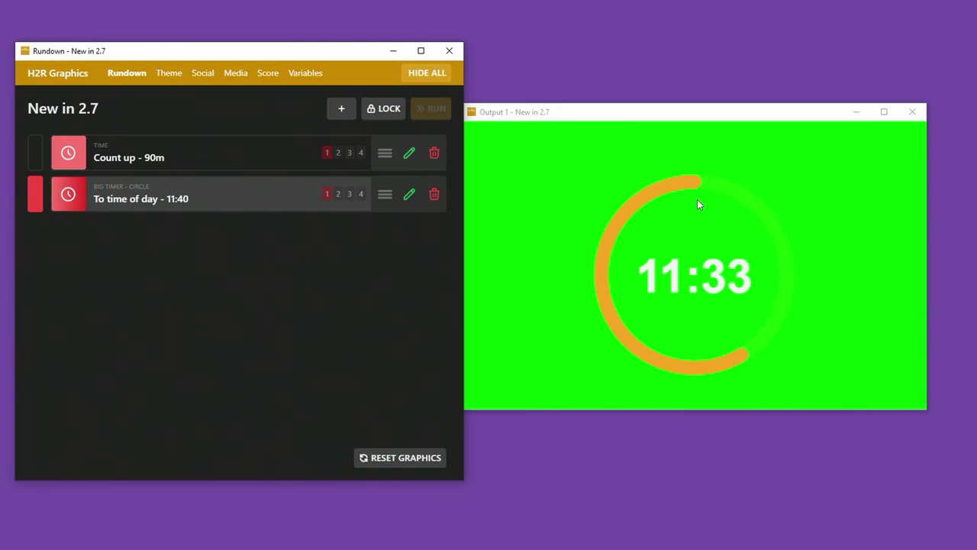
{"action": "left_click", "coordinate": [341, 110]}
Add a Celebration graphic, keep the Balloons type, and play it on Output 1.
{"action": "left_click", "coordinate": [368, 113]}
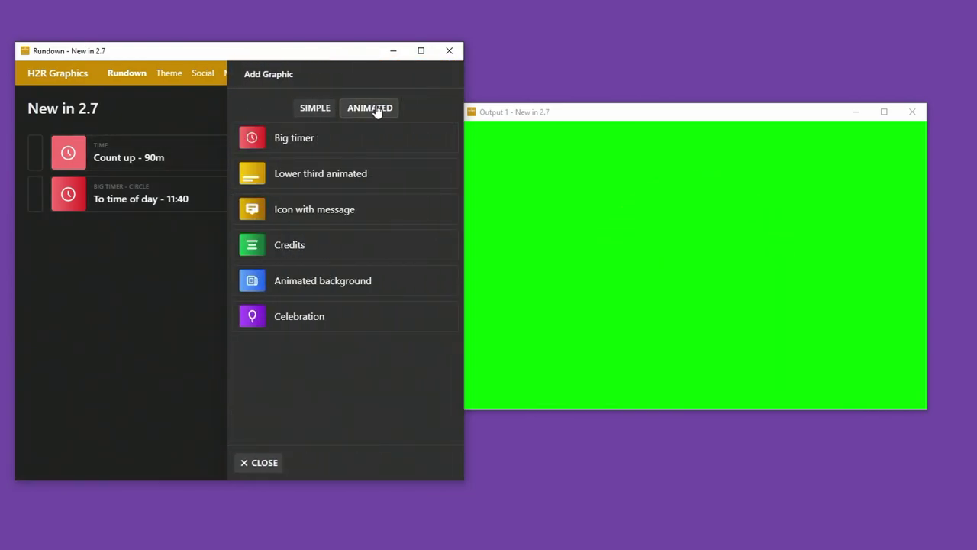
{"action": "left_click", "coordinate": [305, 326]}
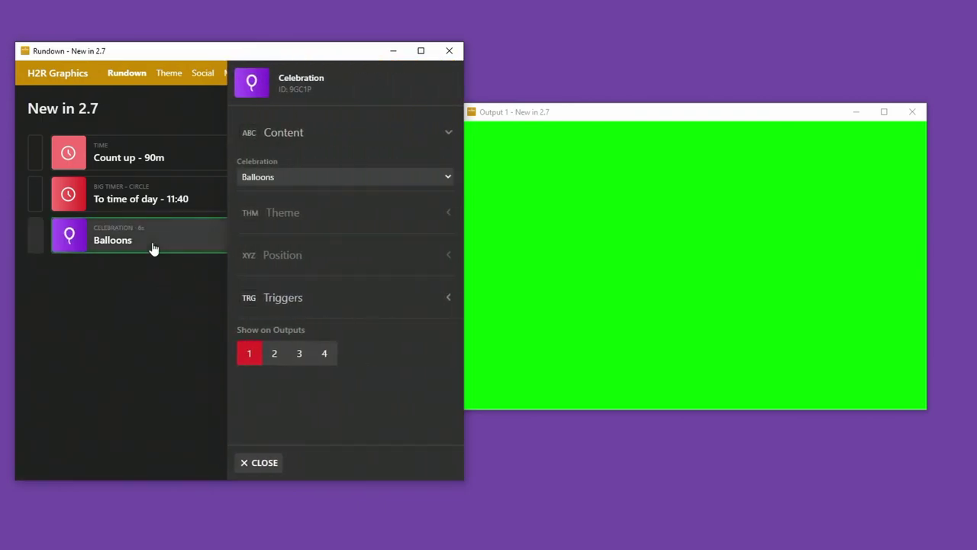
{"action": "double_click", "coordinate": [151, 251]}
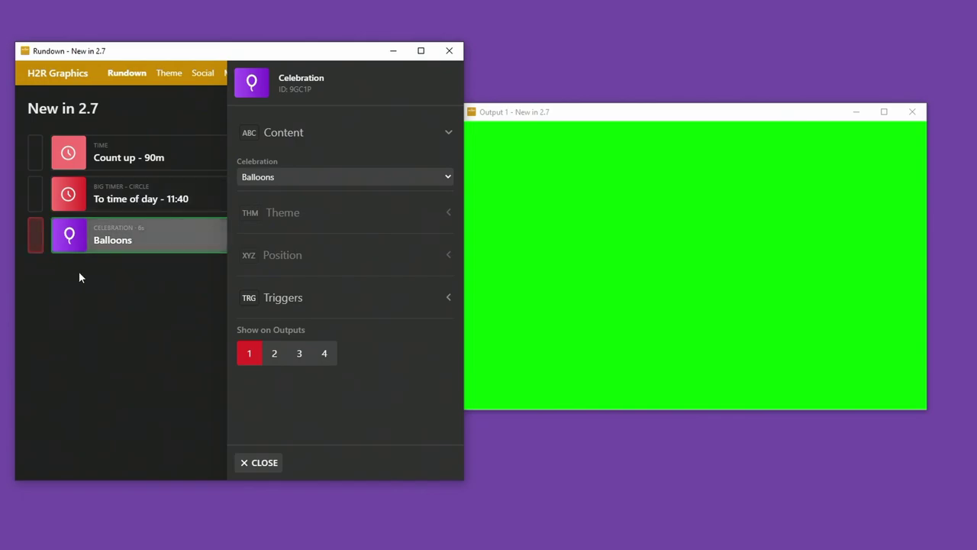
{"action": "left_click", "coordinate": [271, 177]}
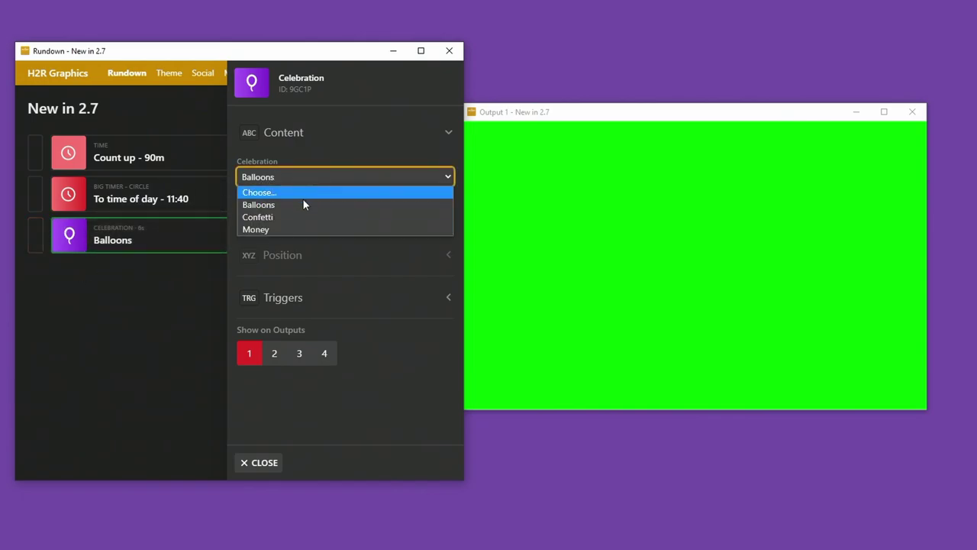
{"action": "left_click", "coordinate": [295, 180]}
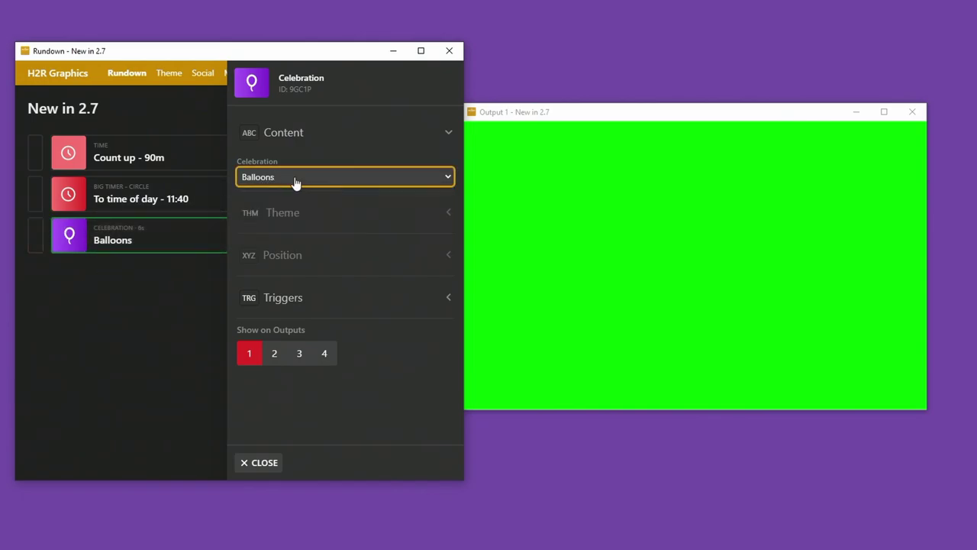
{"action": "left_click", "coordinate": [89, 240]}
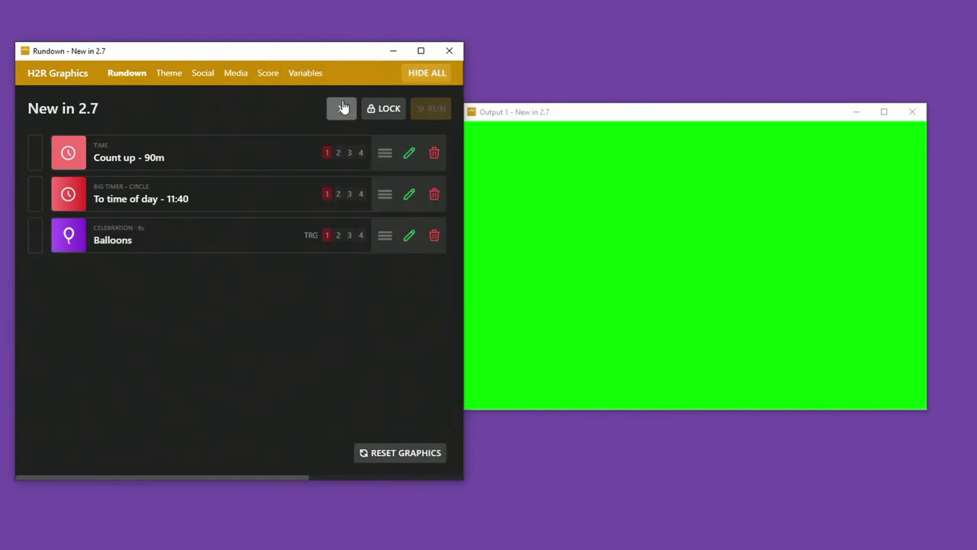
Add a Social chat graphic to the rundown and take it live.
{"action": "left_click", "coordinate": [345, 107]}
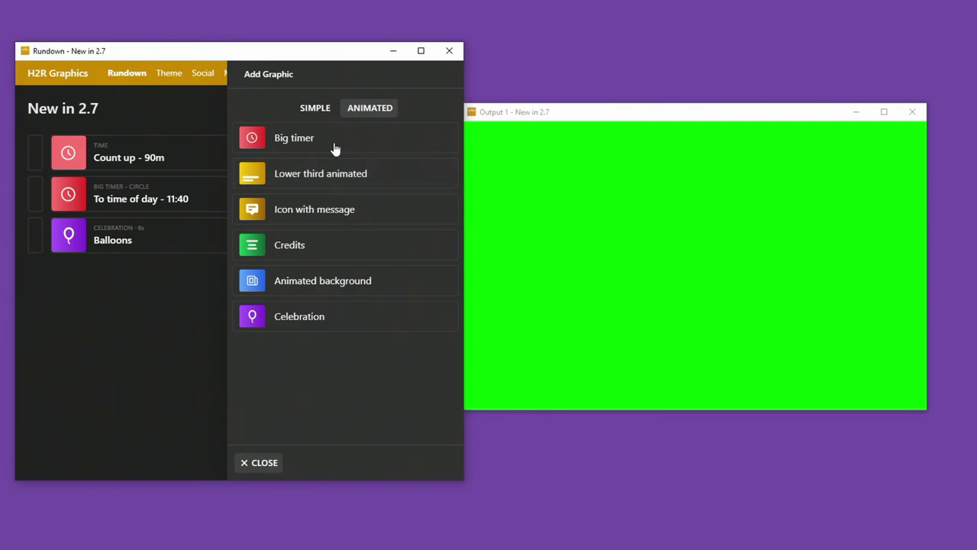
{"action": "left_click", "coordinate": [326, 111]}
{"action": "left_click", "coordinate": [308, 314]}
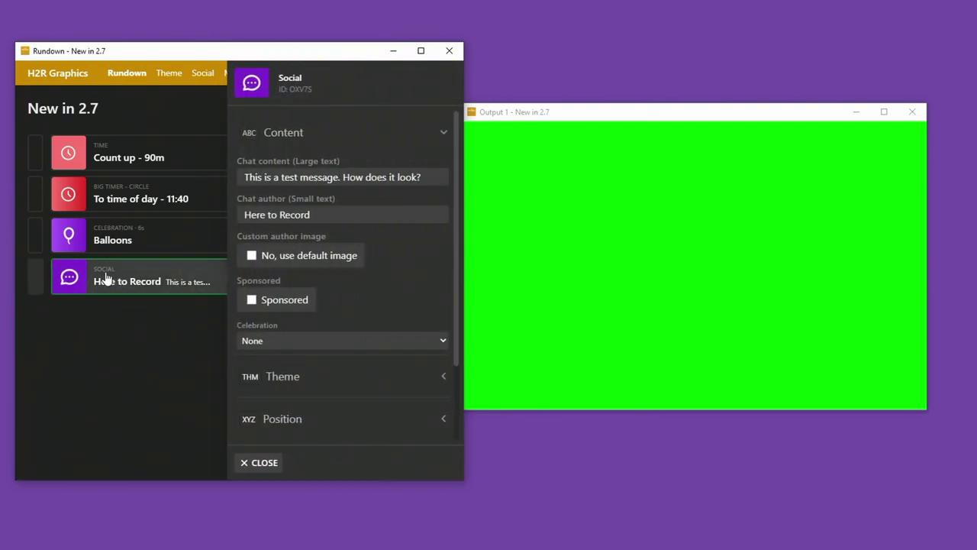
{"action": "left_click", "coordinate": [110, 285]}
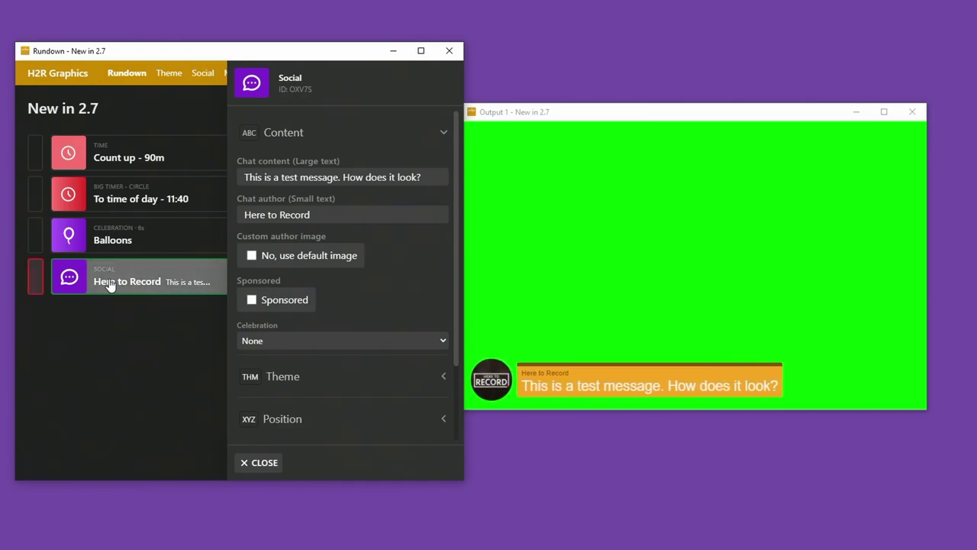
Change the chat message to 'Question from the audience', correcting the capital U.
{"action": "left_click_drag", "start_coordinate": [427, 178], "coordinate": [244, 174]}
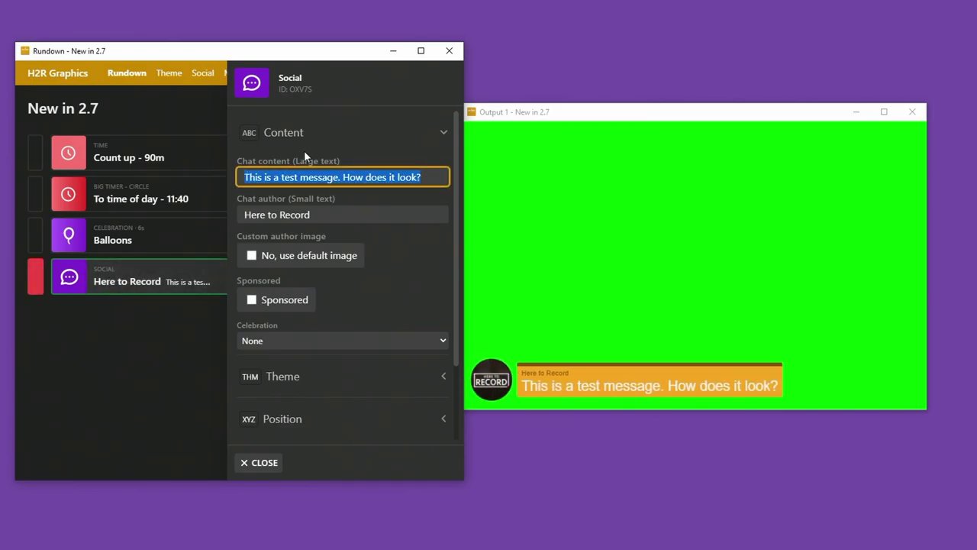
{"action": "type", "text": "QU"}
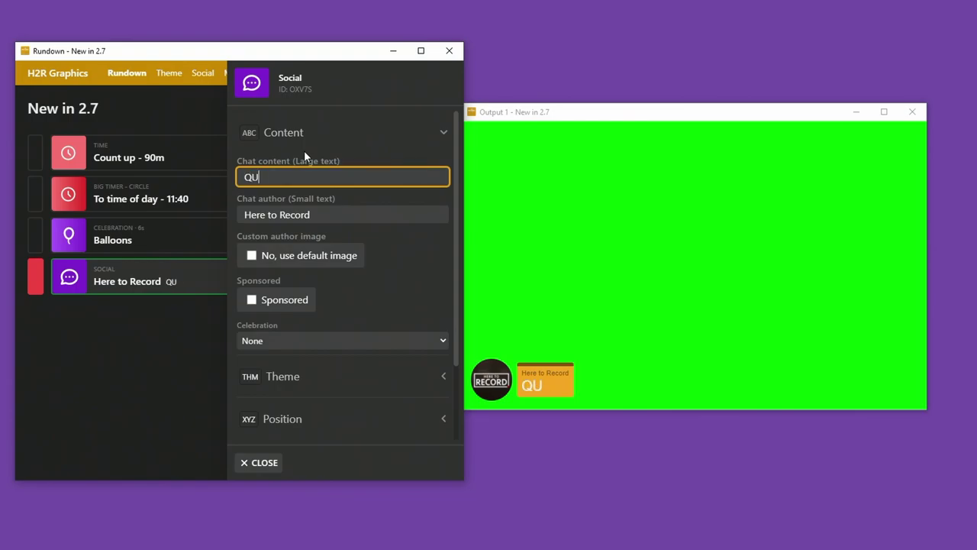
{"action": "type", "text": "estion from the audience"}
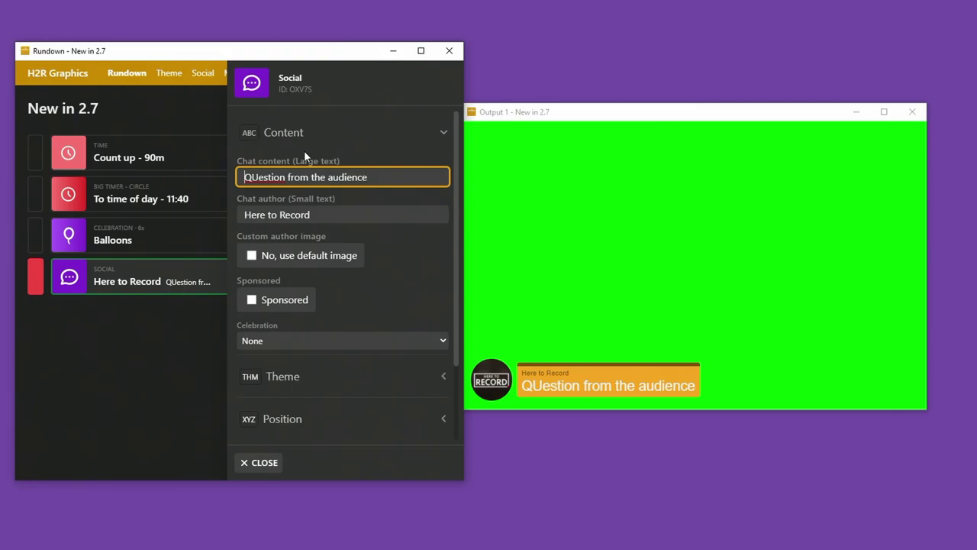
{"action": "key", "text": "Right"}
{"action": "key", "text": "Delete"}
{"action": "type", "text": "u"}
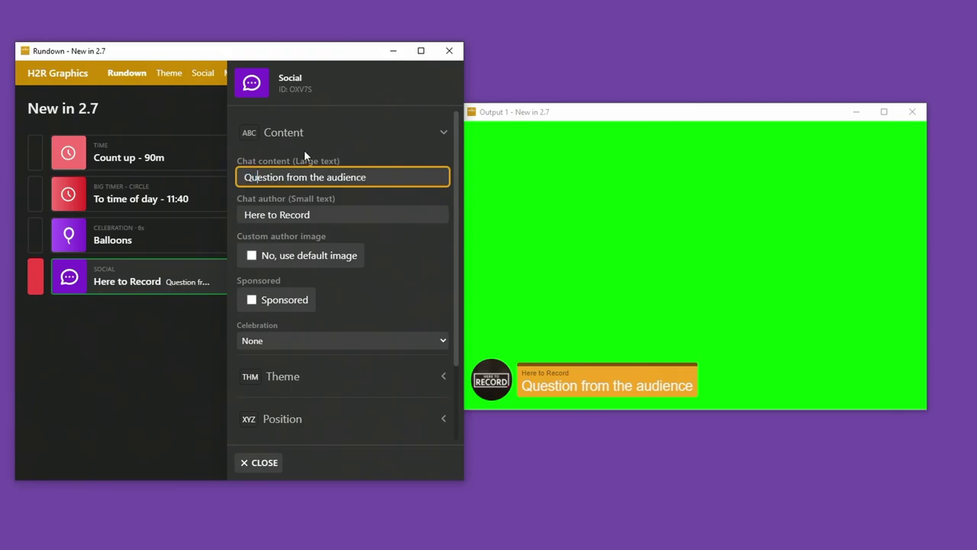
{"action": "left_click_drag", "start_coordinate": [311, 215], "coordinate": [234, 217]}
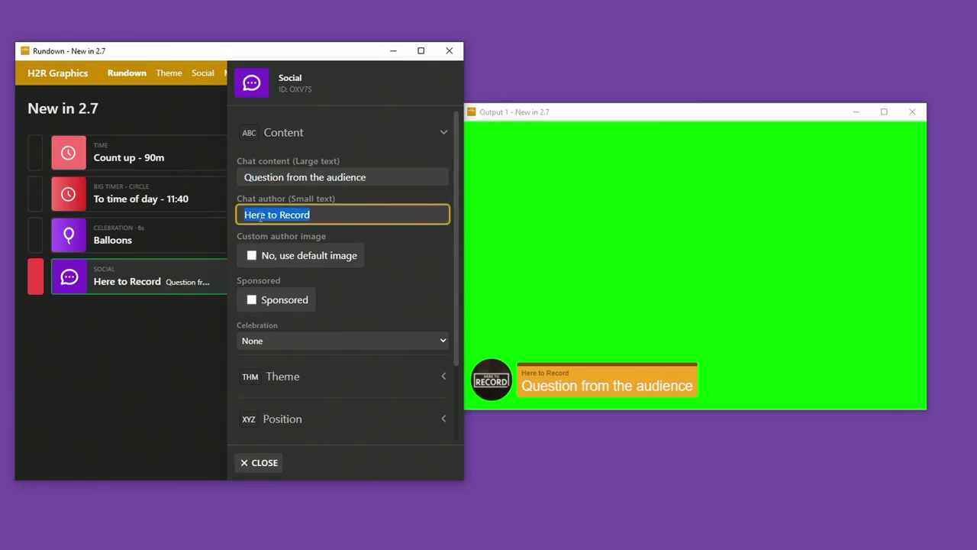
Try a custom author image, revert to the default, and nudge the output window right.
{"action": "left_click", "coordinate": [253, 257]}
{"action": "left_click", "coordinate": [318, 310]}
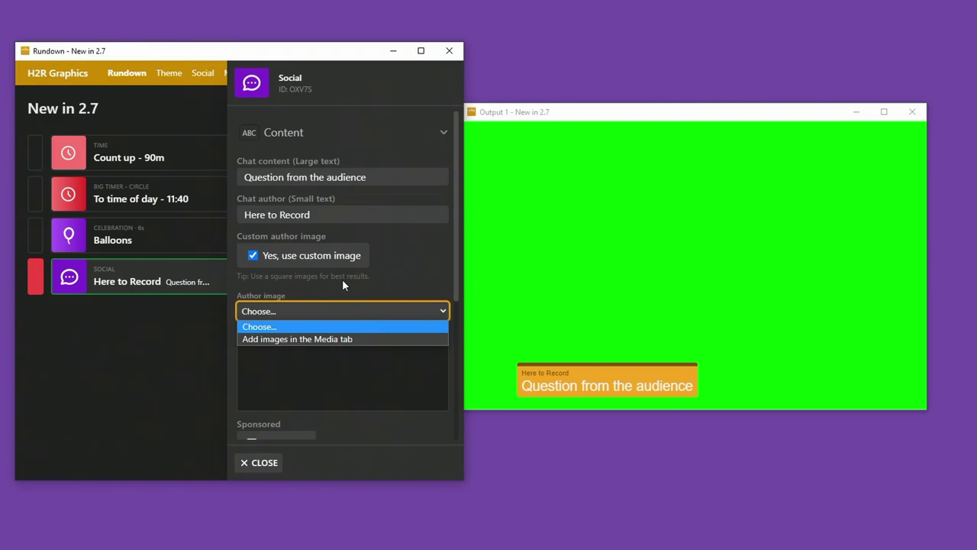
{"action": "left_click", "coordinate": [289, 289]}
{"action": "left_click", "coordinate": [295, 258]}
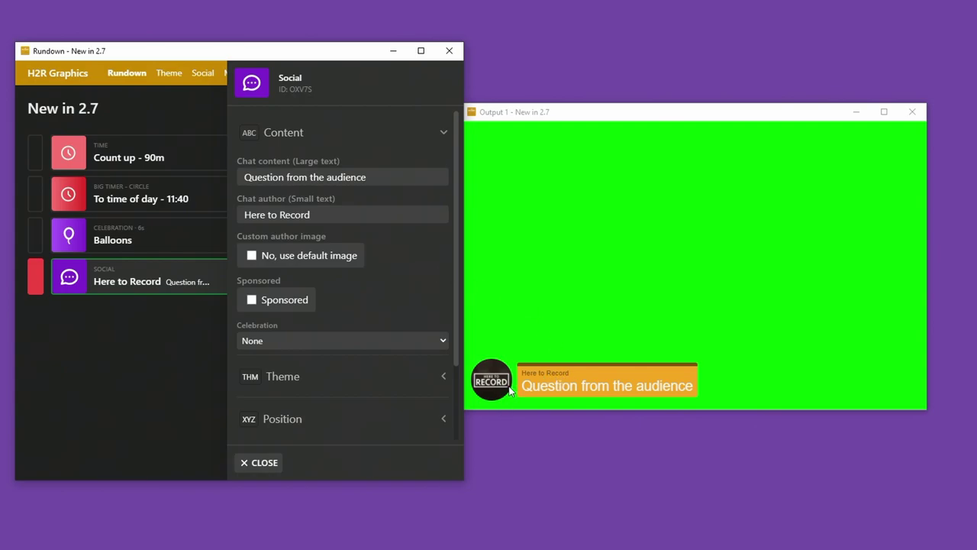
{"action": "left_click", "coordinate": [479, 179]}
{"action": "left_click_drag", "start_coordinate": [549, 126], "coordinate": [577, 131]}
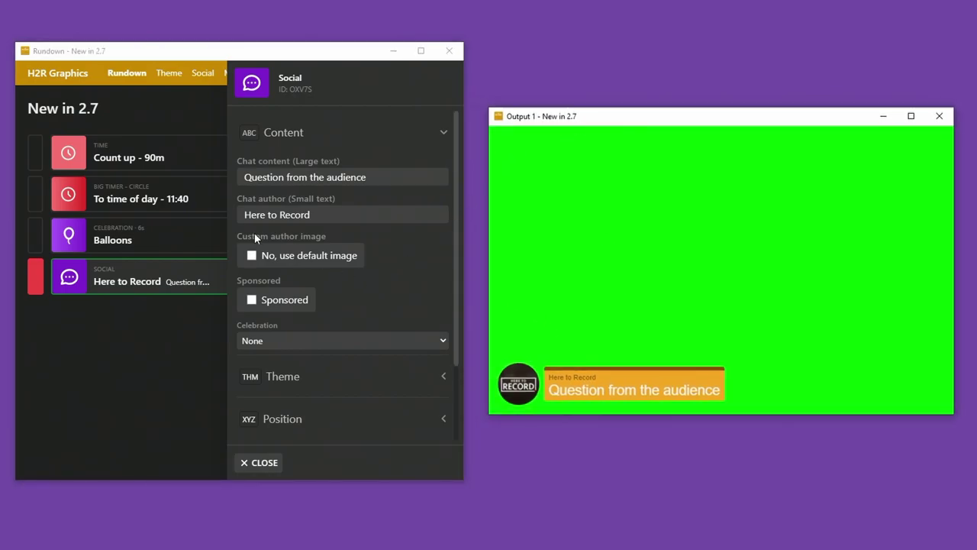
Create a new variable list on the Variables page and enter a person's name in row two.
{"action": "left_click_drag", "start_coordinate": [244, 214], "coordinate": [309, 216]}
{"action": "left_click", "coordinate": [309, 216]}
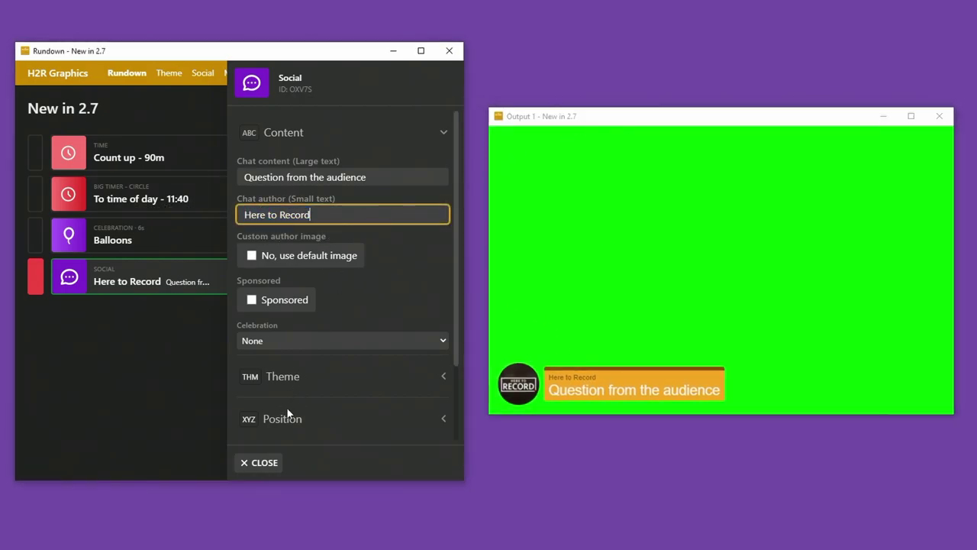
{"action": "left_click", "coordinate": [268, 463]}
{"action": "left_click", "coordinate": [313, 74]}
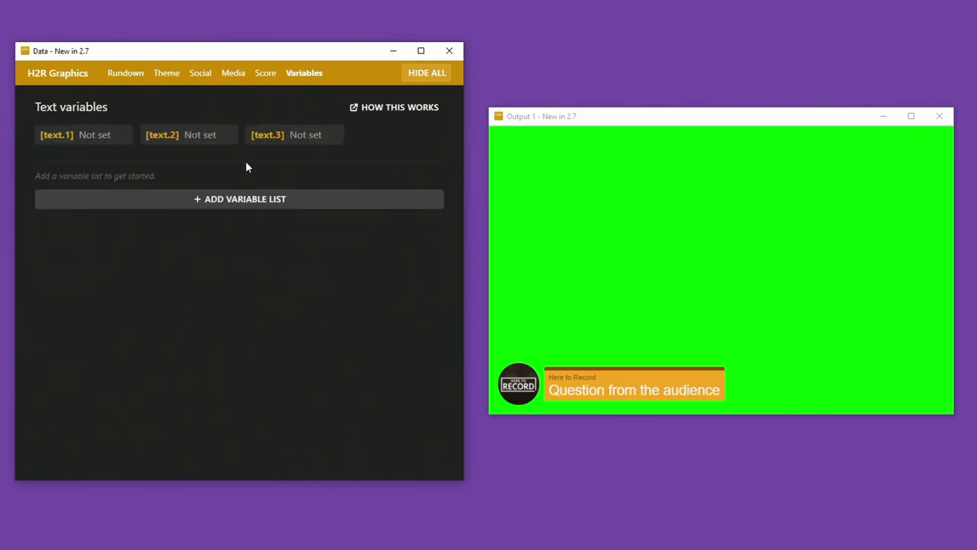
{"action": "left_click", "coordinate": [190, 197]}
{"action": "left_click", "coordinate": [160, 233]}
{"action": "left_click", "coordinate": [138, 255]}
Set Company to 'My question is this' in row two and 'My question is that' in row one, selecting row one.
{"action": "left_click", "coordinate": [231, 257]}
{"action": "type", "text": "Here to Re"}
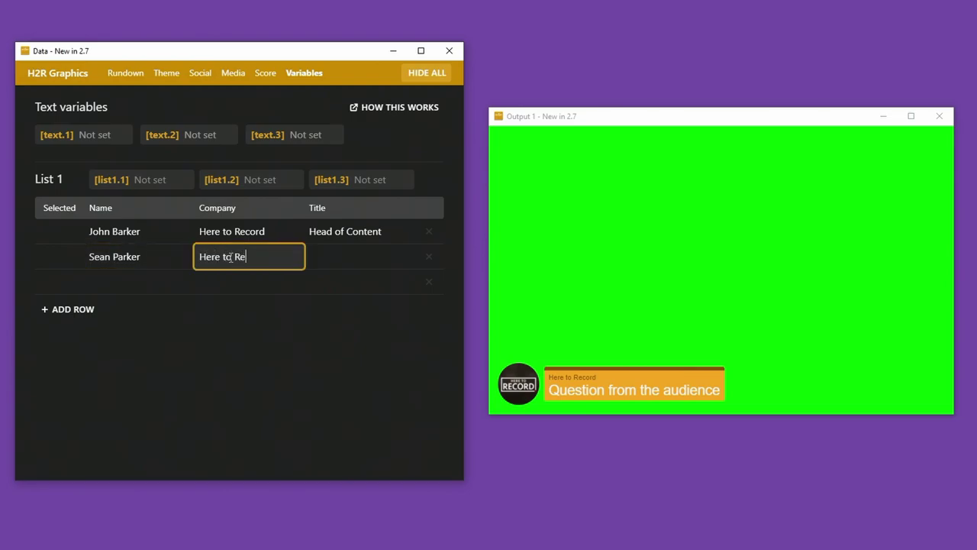
{"action": "key", "text": "ctrl+a"}
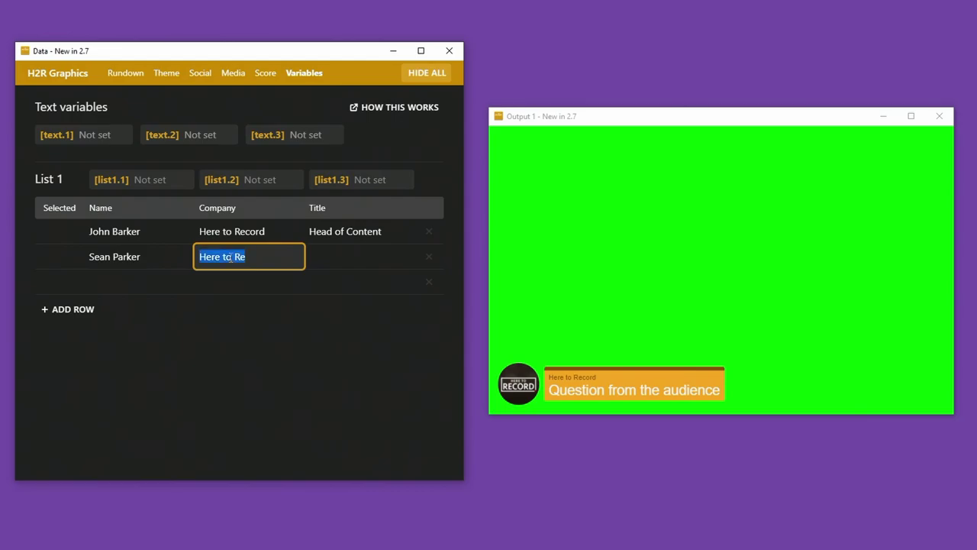
{"action": "type", "text": "My q"}
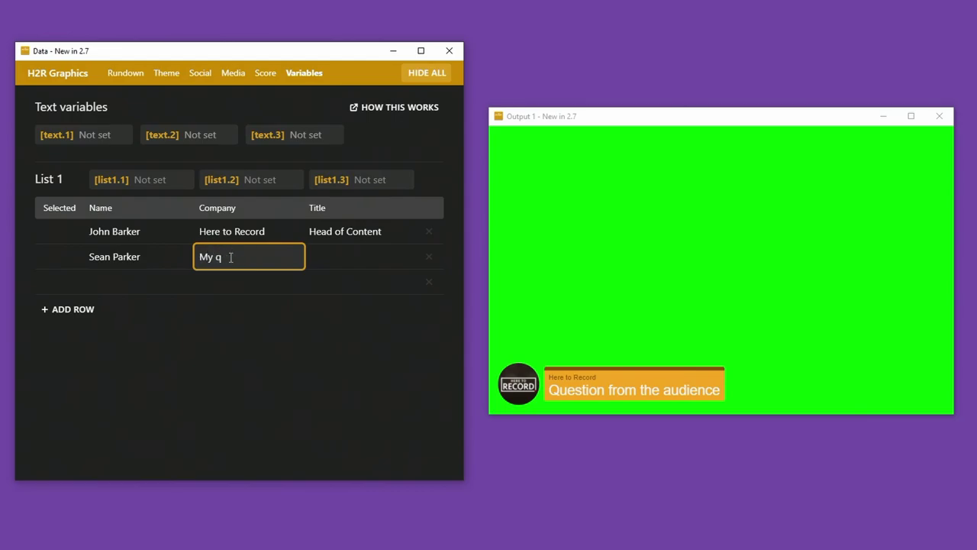
{"action": "type", "text": "yestion is this"}
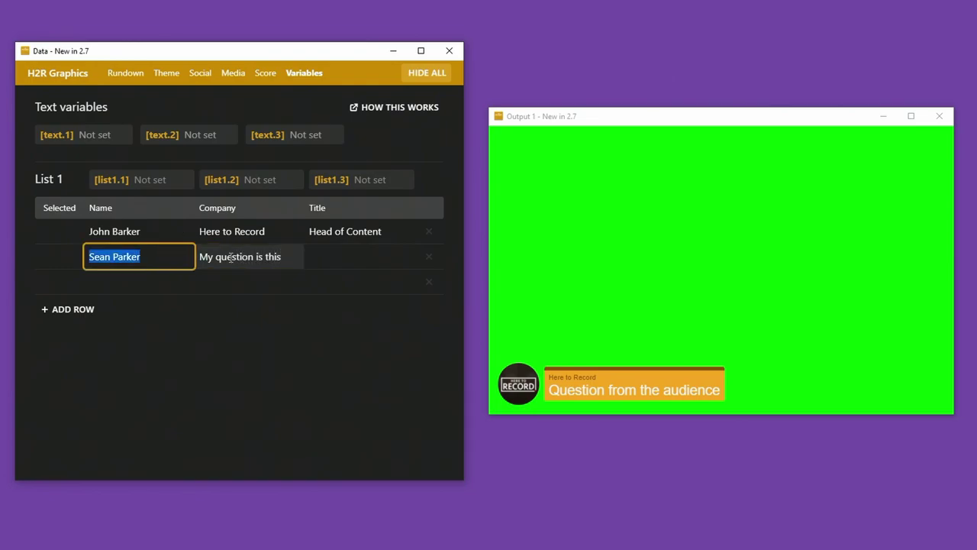
{"action": "key", "text": "shift+Tab"}
{"action": "key", "text": "shift+Tab"}
{"action": "key", "text": "shift+Tab"}
{"action": "key", "text": "shift+Tab"}
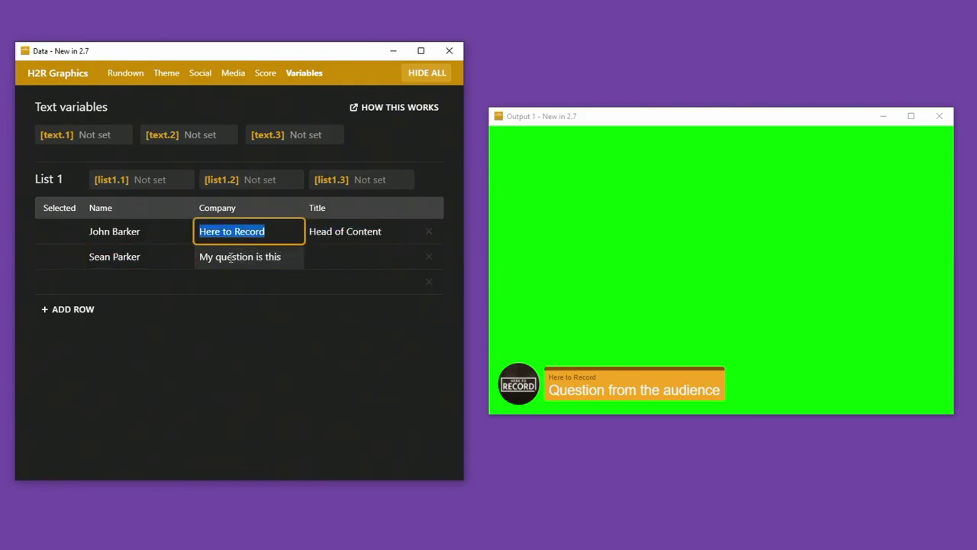
{"action": "type", "text": "My question is that"}
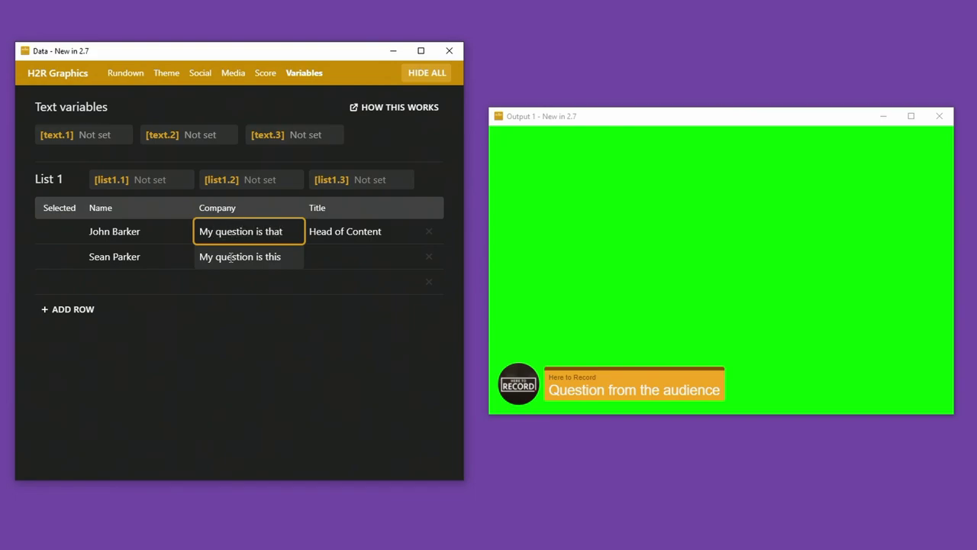
{"action": "left_click", "coordinate": [57, 236]}
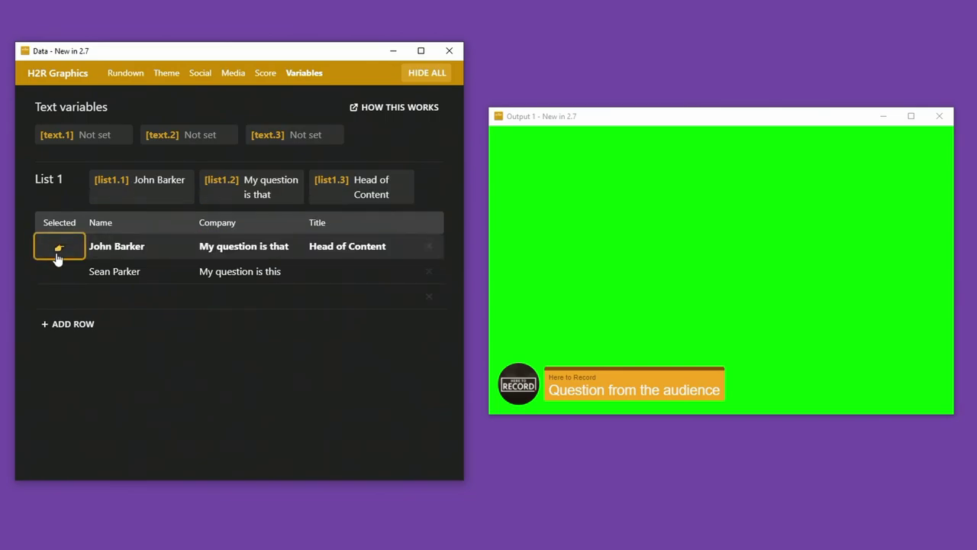
Edit the Social chat item and set its message to the [list1.2] variable.
{"action": "left_click", "coordinate": [127, 73]}
{"action": "right_click", "coordinate": [160, 276]}
{"action": "left_click", "coordinate": [197, 286]}
{"action": "left_click_drag", "start_coordinate": [400, 173], "coordinate": [239, 172]}
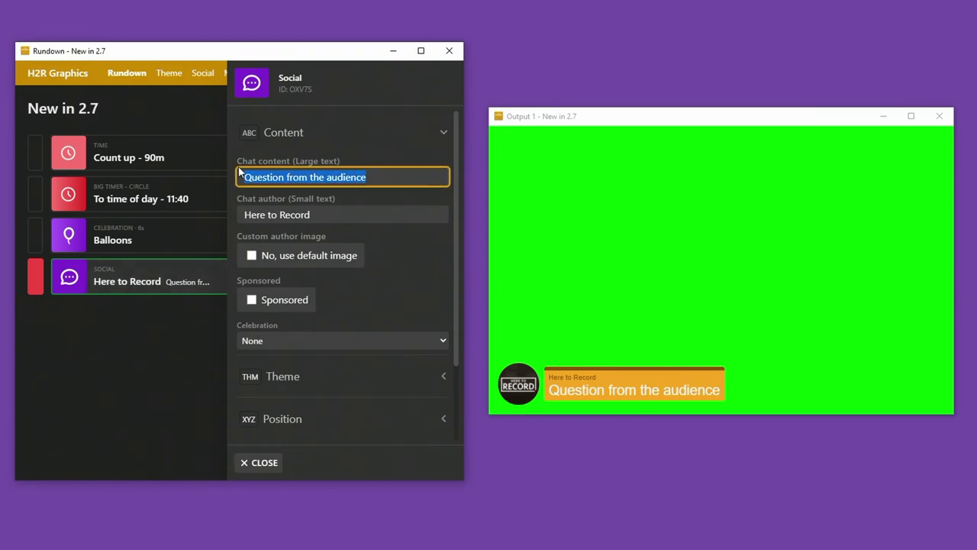
{"action": "type", "text": "["}
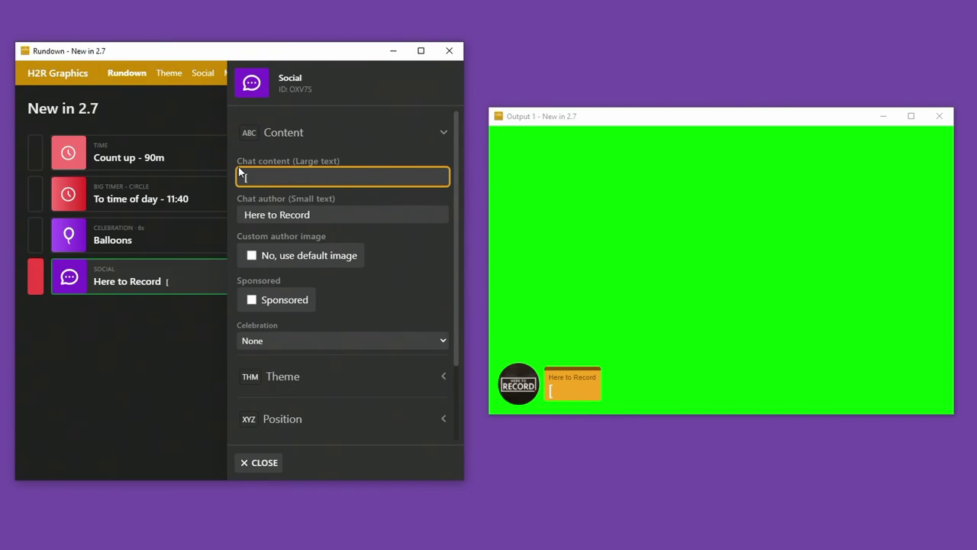
{"action": "type", "text": "]"}
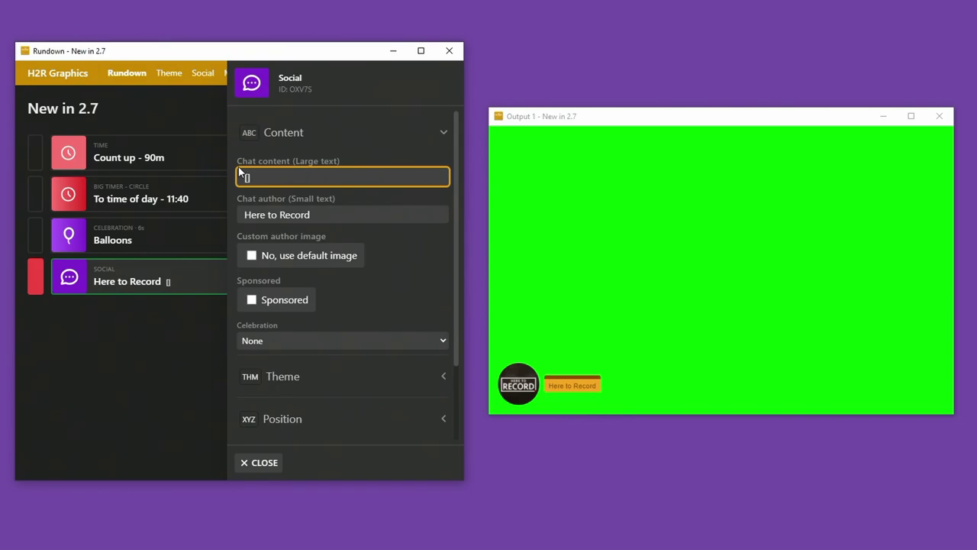
{"action": "type", "text": "list1.1"}
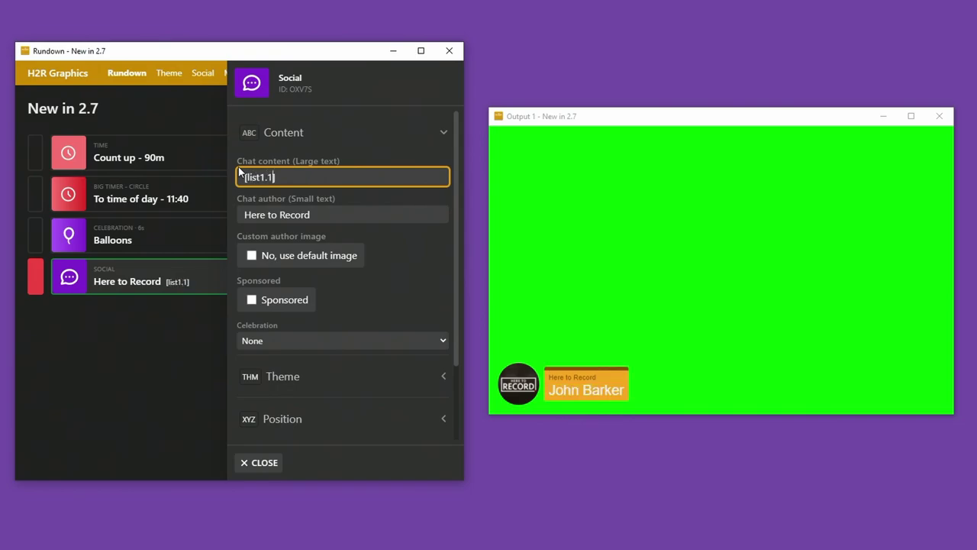
{"action": "key", "text": "BackSpace"}
{"action": "type", "text": "2"}
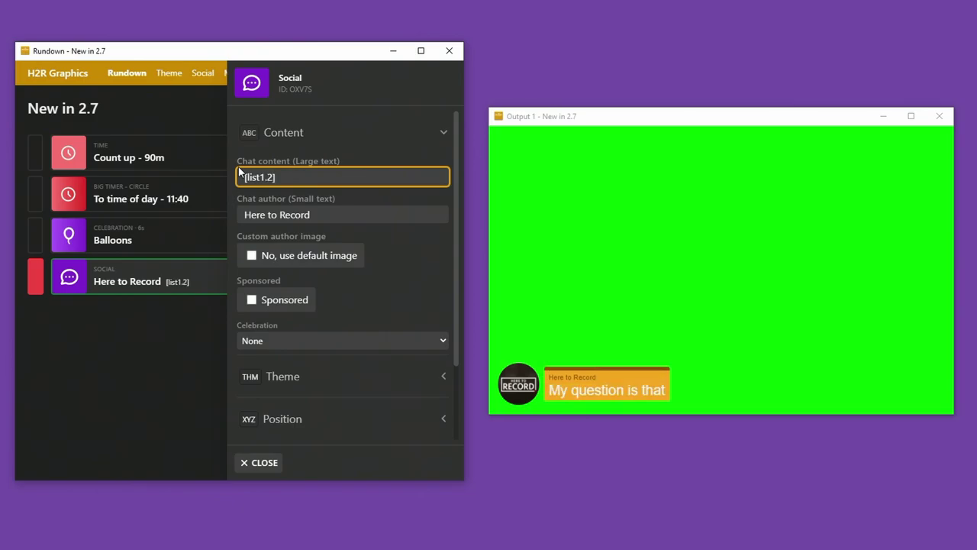
Set the chat author to [list1.1] and close the Social settings.
{"action": "left_click_drag", "start_coordinate": [284, 178], "coordinate": [219, 183]}
{"action": "key", "text": "ctrl+c"}
{"action": "key", "text": "Tab"}
{"action": "key", "text": "ctrl+v"}
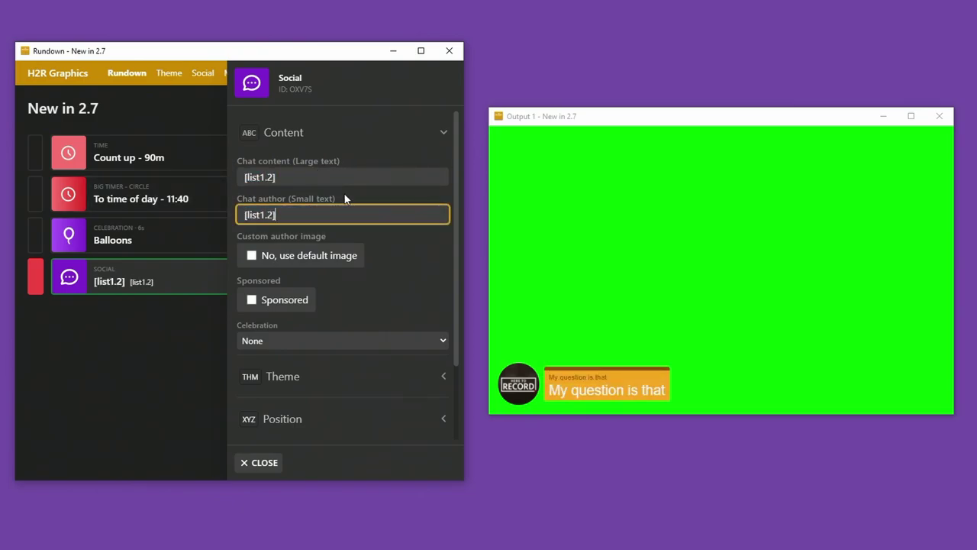
{"action": "key", "text": "BackSpace"}
{"action": "type", "text": "1"}
{"action": "left_click", "coordinate": [582, 409]}
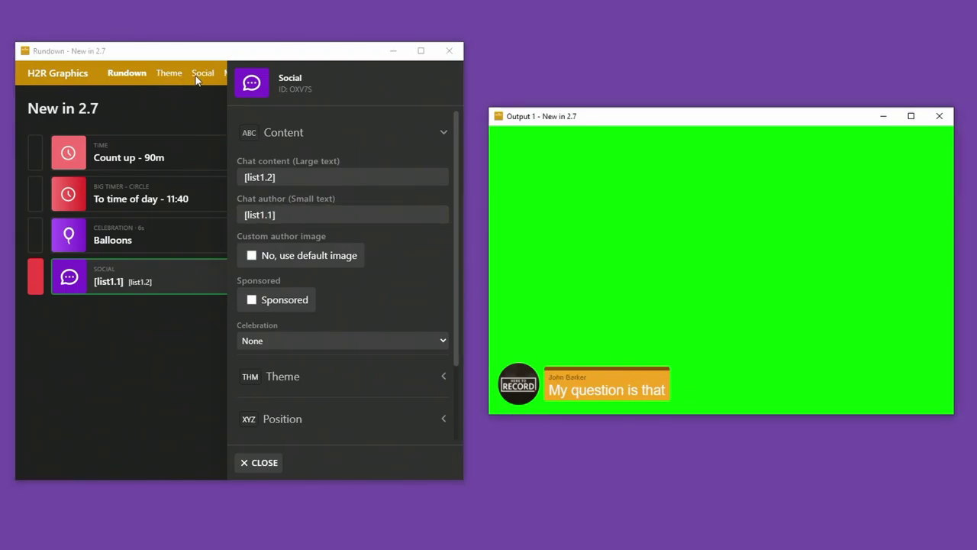
{"action": "left_click", "coordinate": [260, 463]}
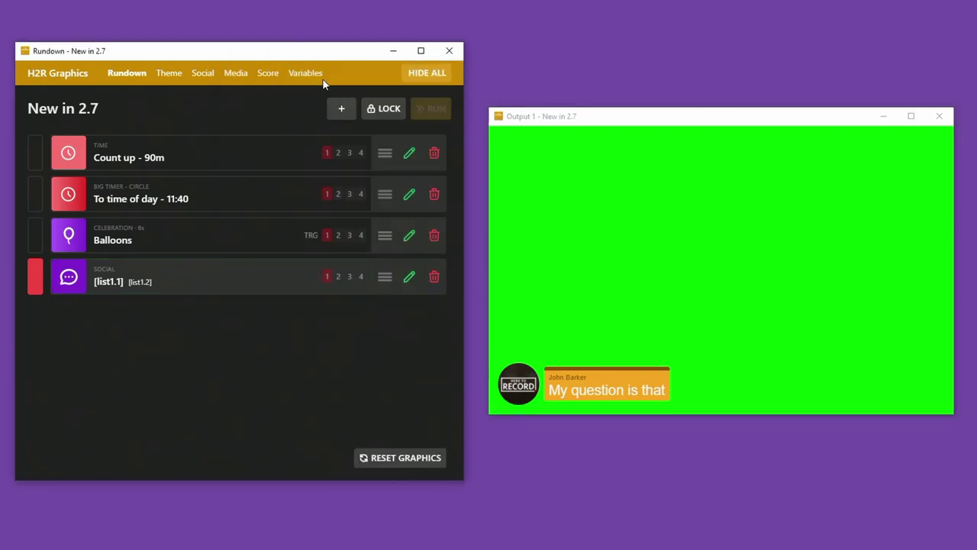
On the Variables page, switch the active list row back and forth, ending on row one.
{"action": "left_click", "coordinate": [304, 73]}
{"action": "left_click", "coordinate": [63, 275]}
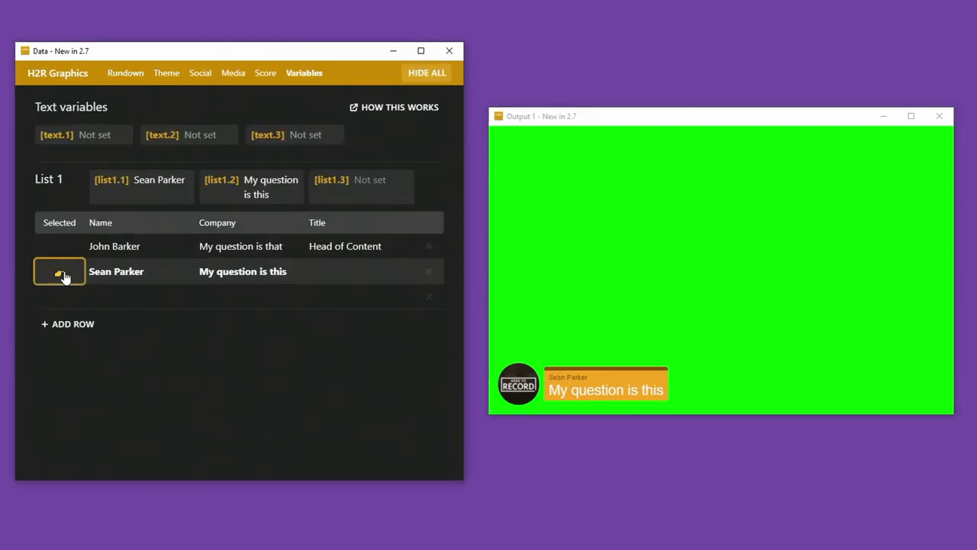
{"action": "left_click", "coordinate": [61, 254]}
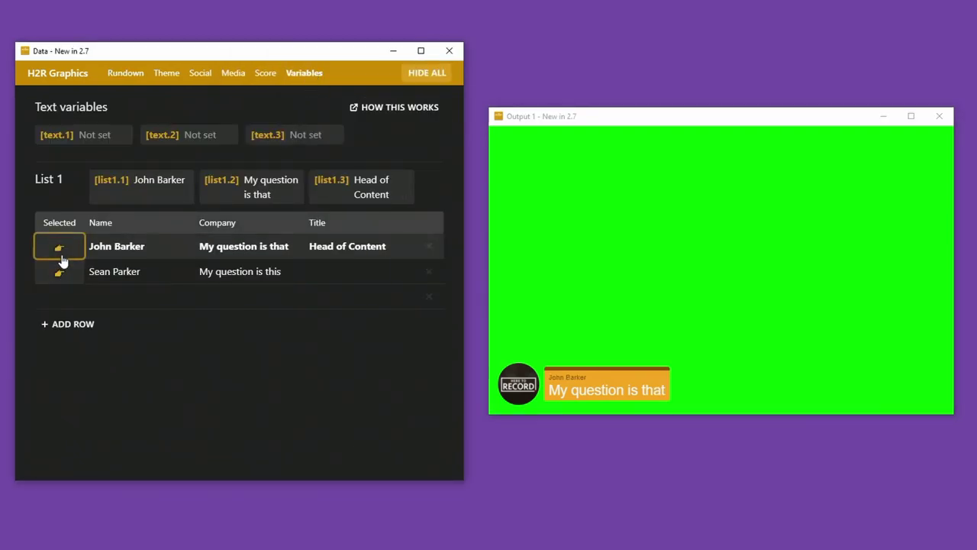
{"action": "left_click", "coordinate": [67, 277]}
{"action": "left_click", "coordinate": [71, 252]}
{"action": "left_click", "coordinate": [69, 273]}
{"action": "left_click", "coordinate": [71, 252]}
{"action": "left_click", "coordinate": [69, 272]}
{"action": "left_click", "coordinate": [71, 251]}
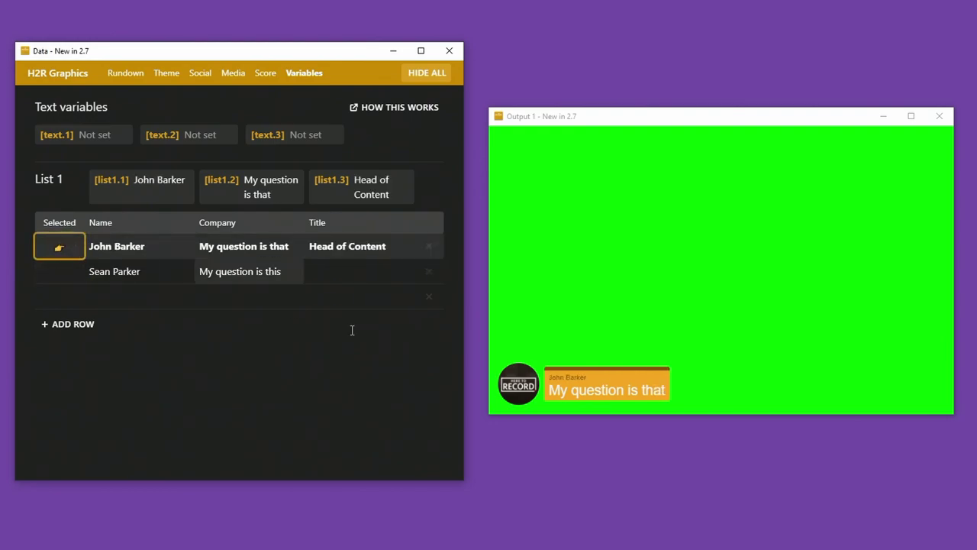
{"action": "left_click", "coordinate": [708, 302]}
{"action": "left_click", "coordinate": [126, 73]}
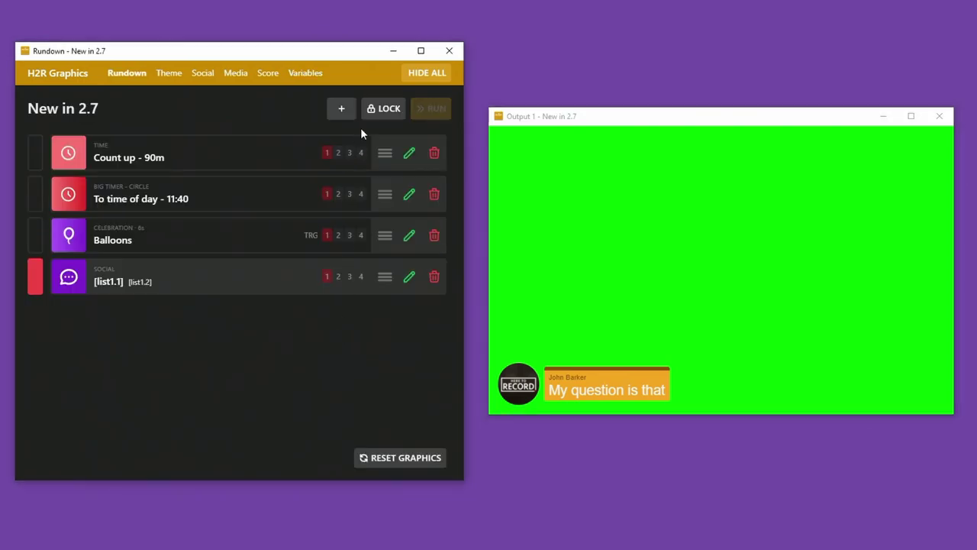
{"action": "left_click", "coordinate": [344, 109]}
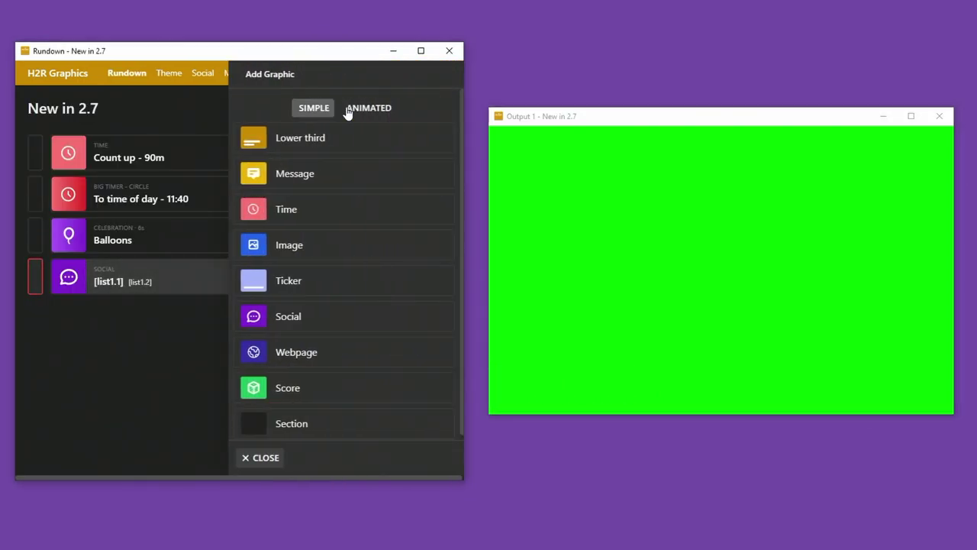
{"action": "left_click", "coordinate": [322, 355]}
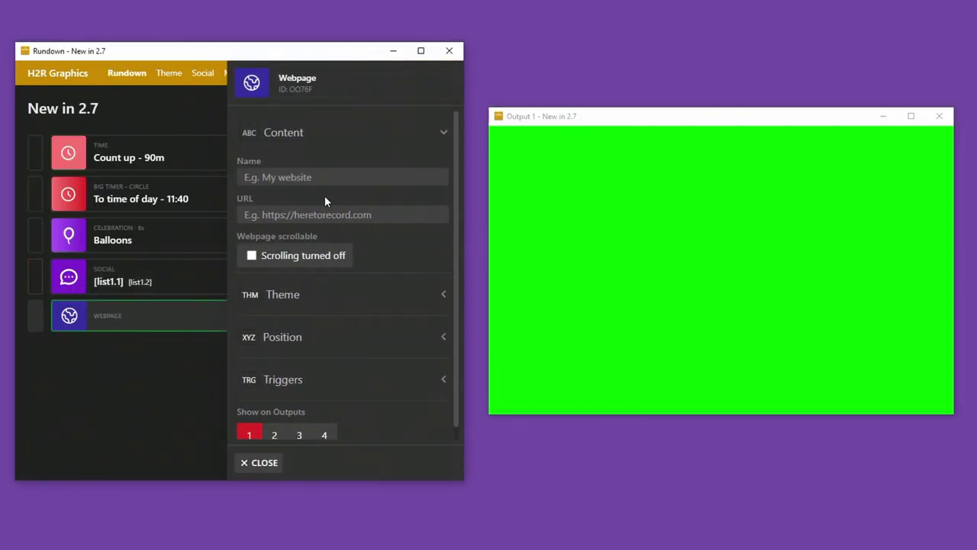
{"action": "left_click", "coordinate": [303, 215]}
{"action": "type", "text": "https_"}
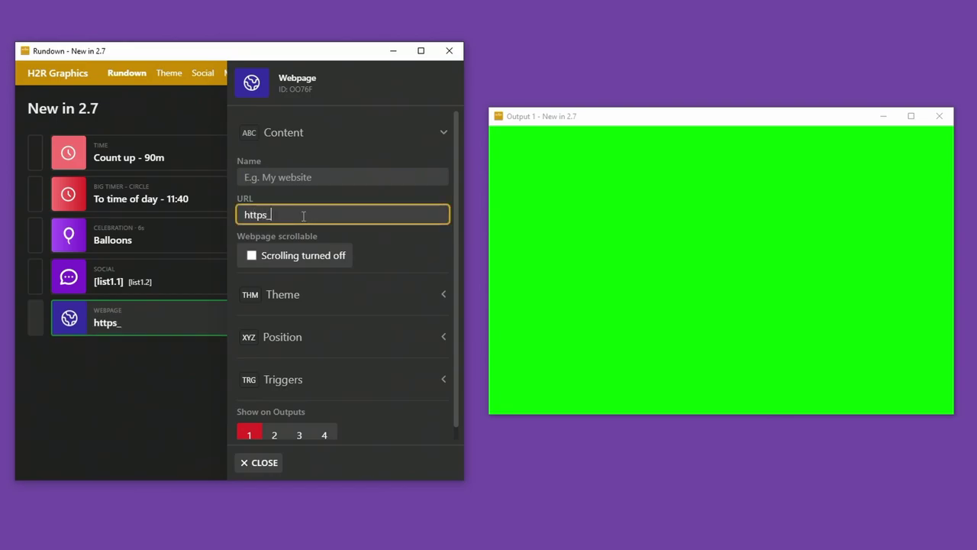
{"action": "key", "text": "BackSpace"}
{"action": "type", "text": "://heretore"}
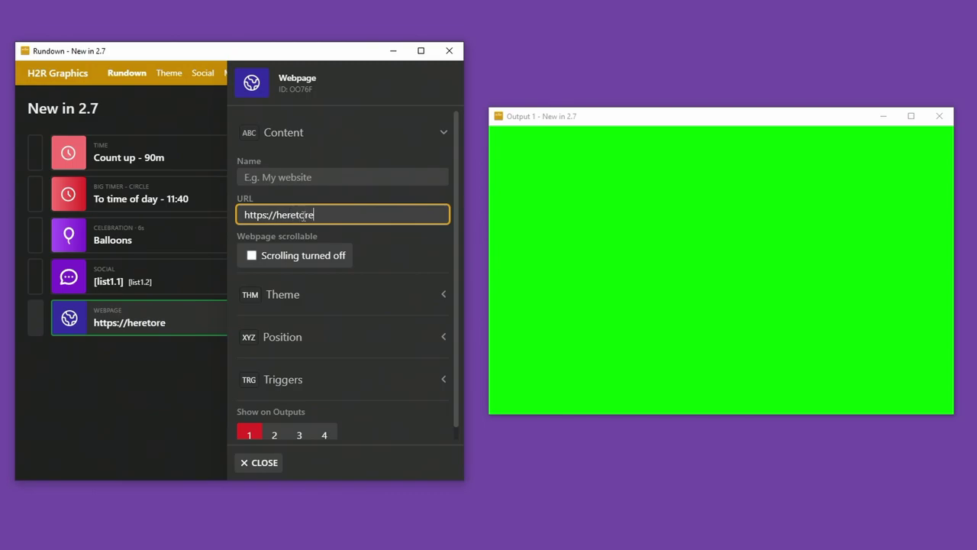
{"action": "type", "text": "cord.com"}
Take the webpage live and toggle Webpage scrollable on and off, ending with scrolling off.
{"action": "double_click", "coordinate": [127, 323]}
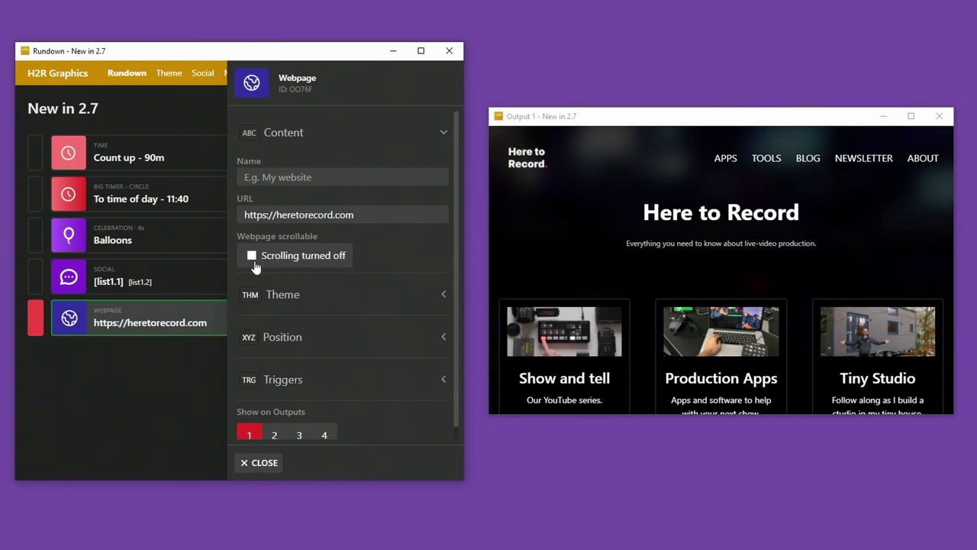
{"action": "left_click", "coordinate": [291, 263]}
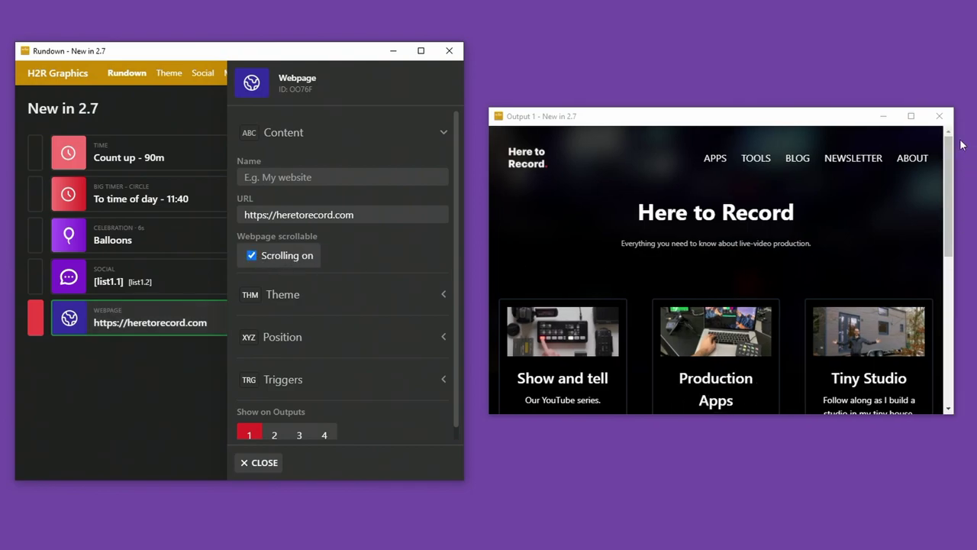
{"action": "left_click_drag", "start_coordinate": [949, 185], "coordinate": [946, 328]}
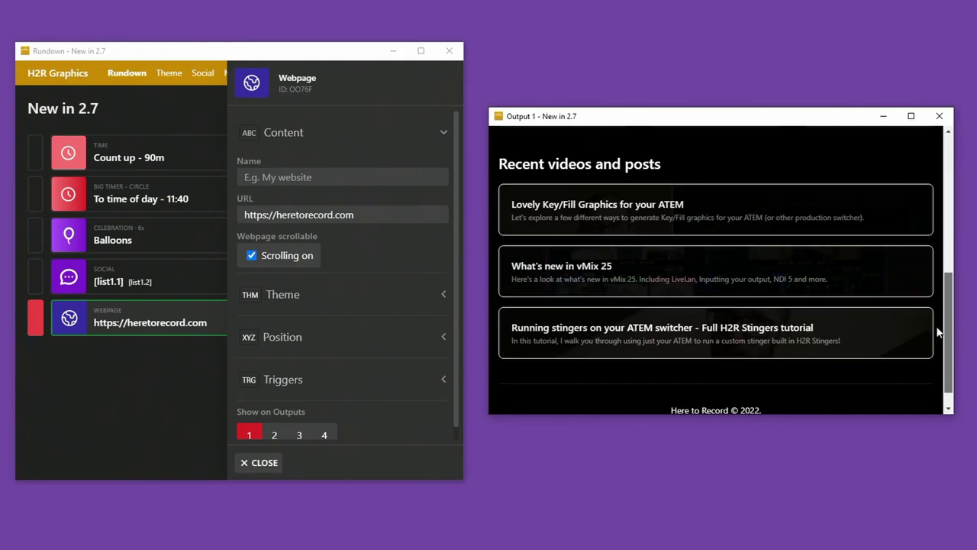
{"action": "left_click", "coordinate": [275, 257]}
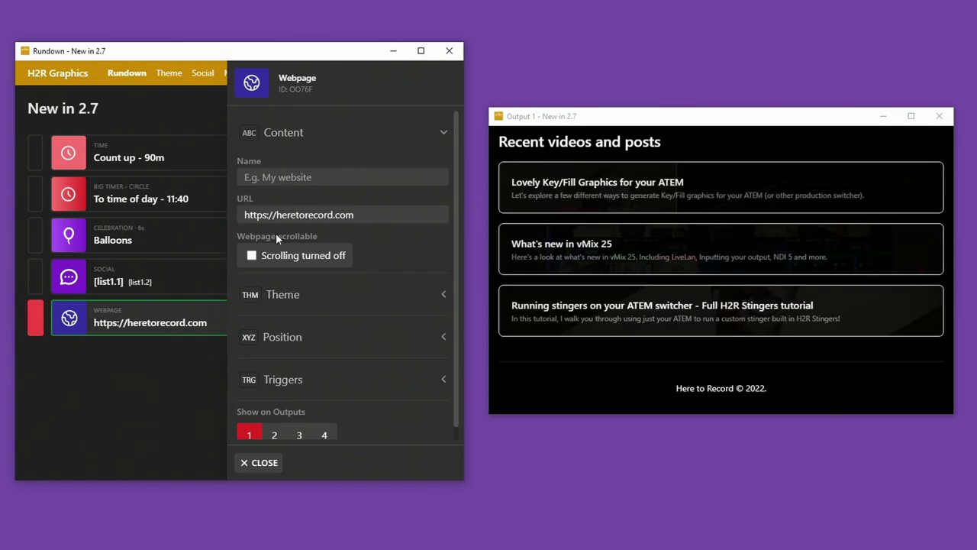
{"action": "left_click", "coordinate": [290, 257]}
{"action": "scroll", "coordinate": [755, 284], "scroll_direction": "up", "scroll_amount": 1}
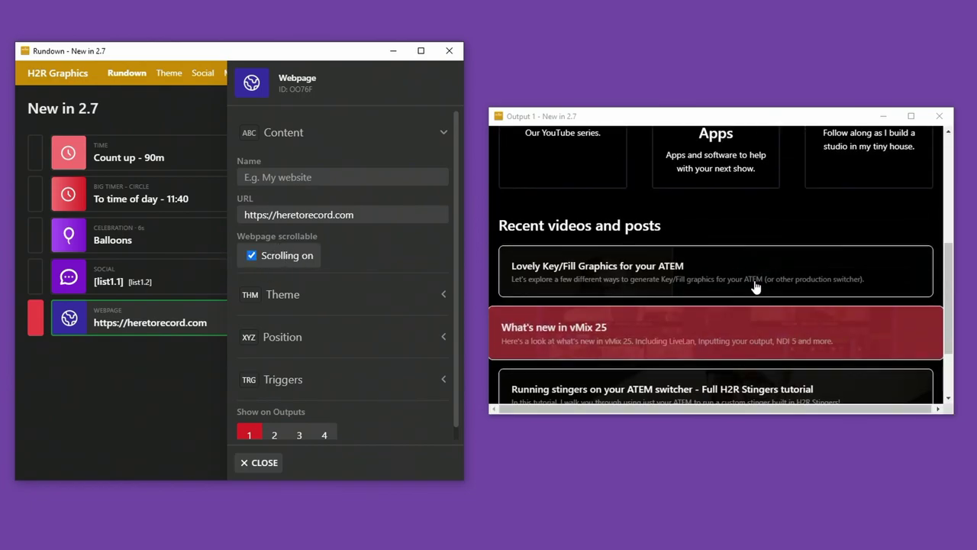
{"action": "left_click", "coordinate": [282, 259]}
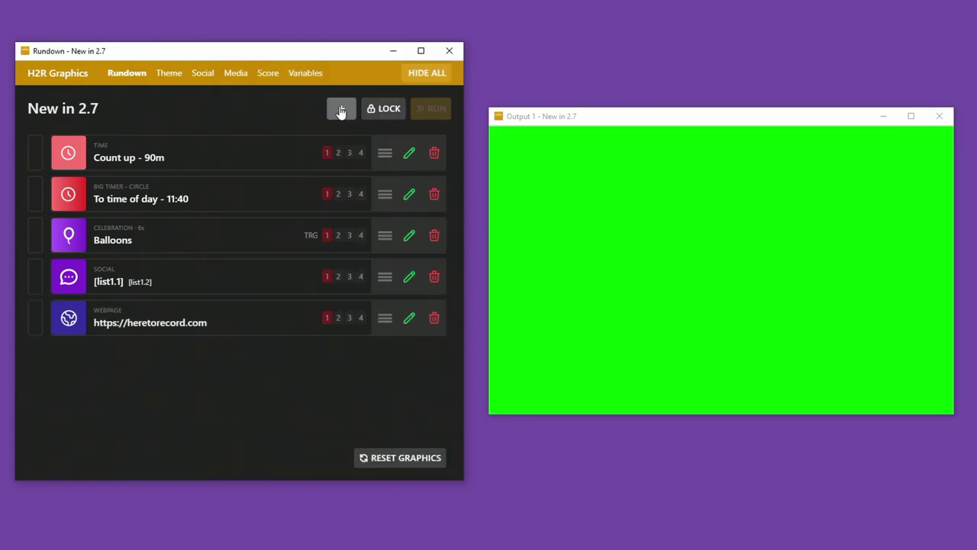
Add a Team 1 vs Team 2 score graphic with 4 score levels and take it live.
{"action": "left_click", "coordinate": [338, 108]}
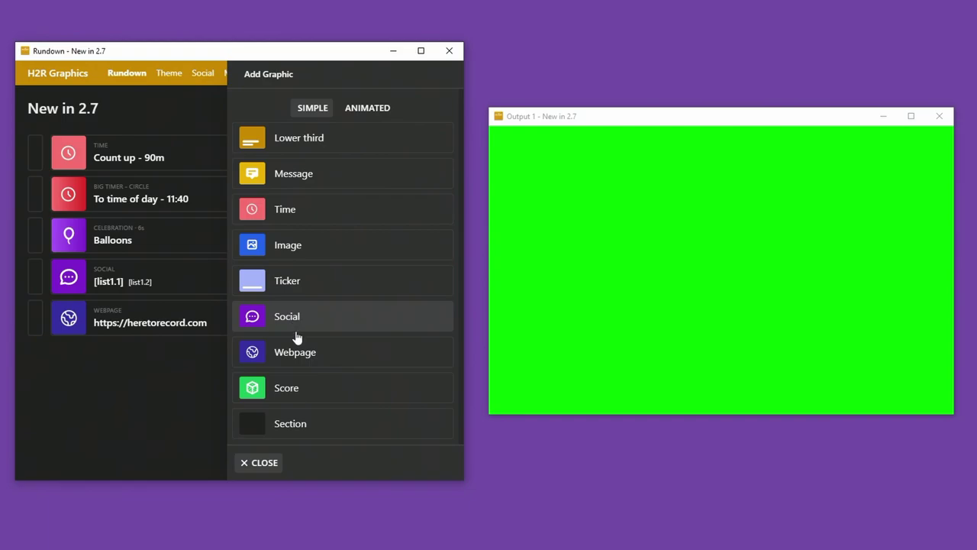
{"action": "left_click", "coordinate": [307, 388]}
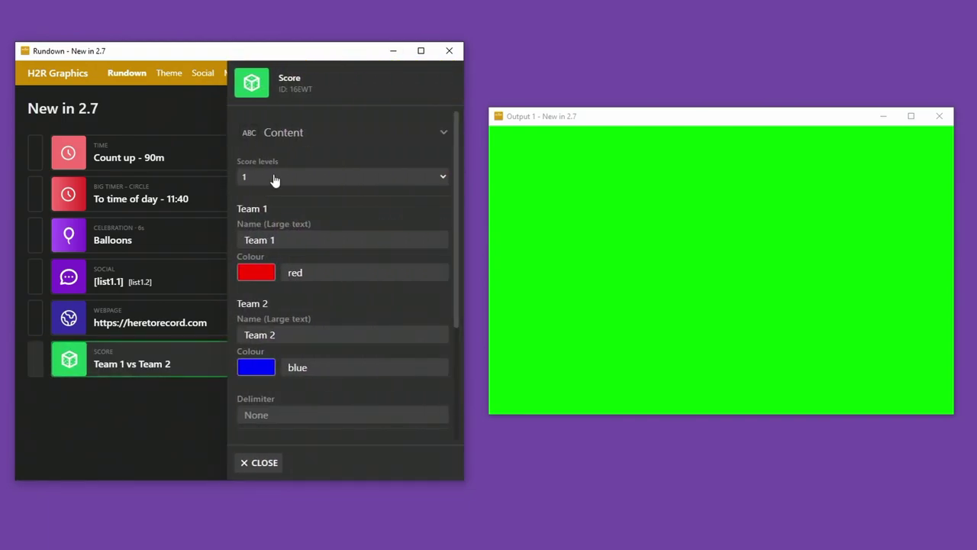
{"action": "left_click", "coordinate": [275, 178]}
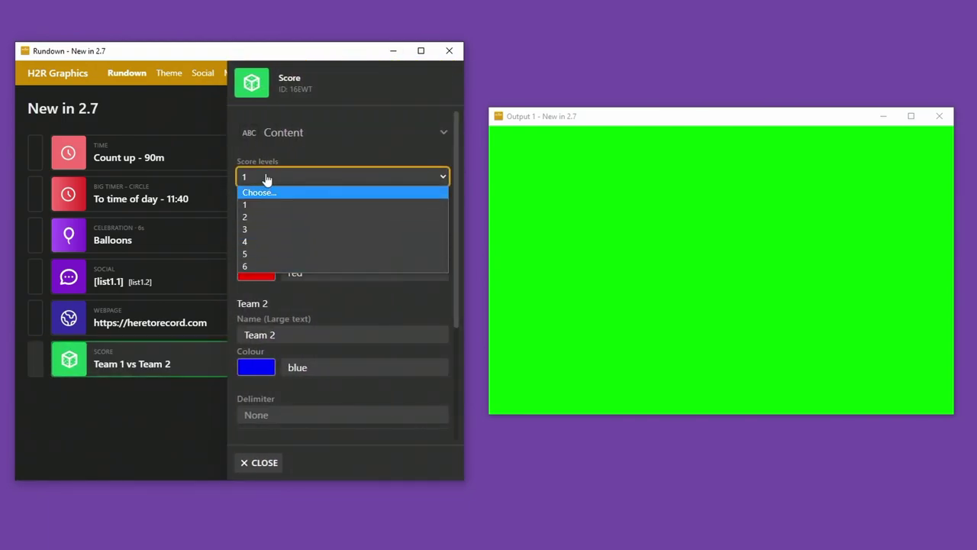
{"action": "left_click", "coordinate": [260, 241]}
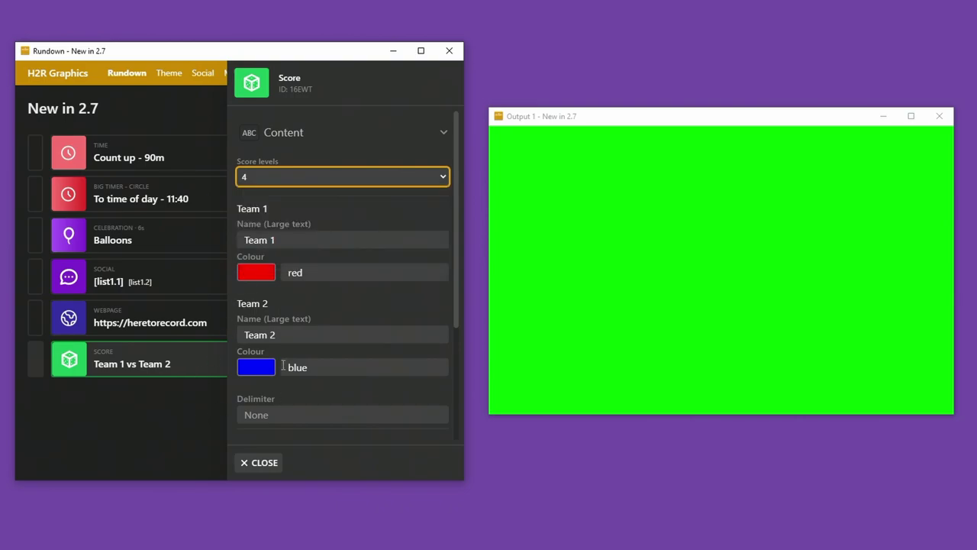
{"action": "scroll", "coordinate": [283, 367], "scroll_direction": "down", "scroll_amount": 3}
{"action": "left_click", "coordinate": [163, 359]}
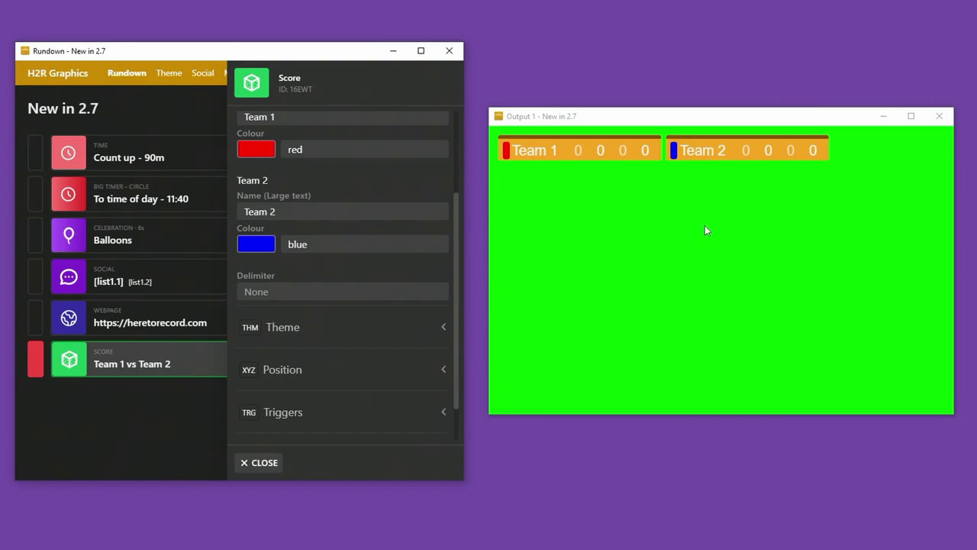
Change the score delimiter from a dash to a colon ':'.
{"action": "left_click", "coordinate": [297, 292]}
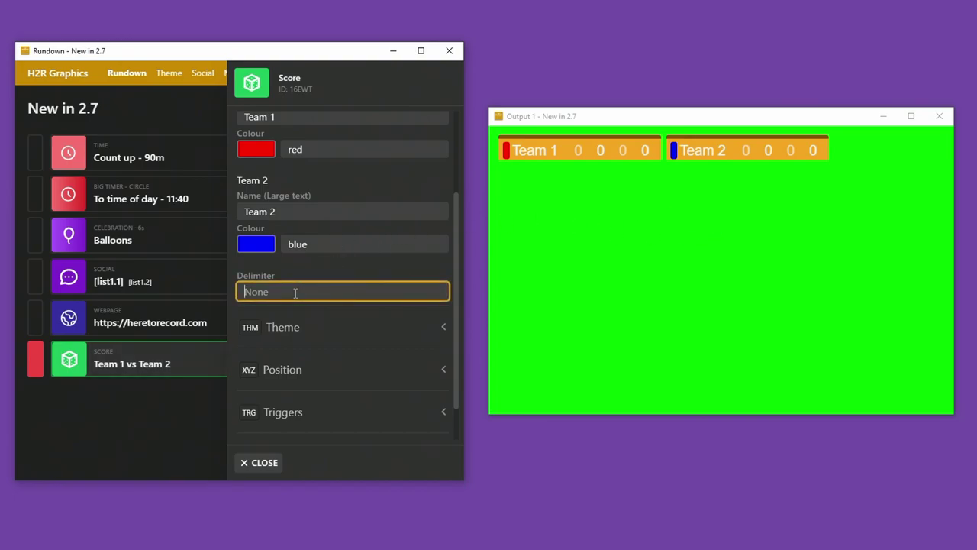
{"action": "type", "text": "-"}
{"action": "key", "text": "BackSpace"}
{"action": "type", "text": ":"}
{"action": "left_click", "coordinate": [580, 159]}
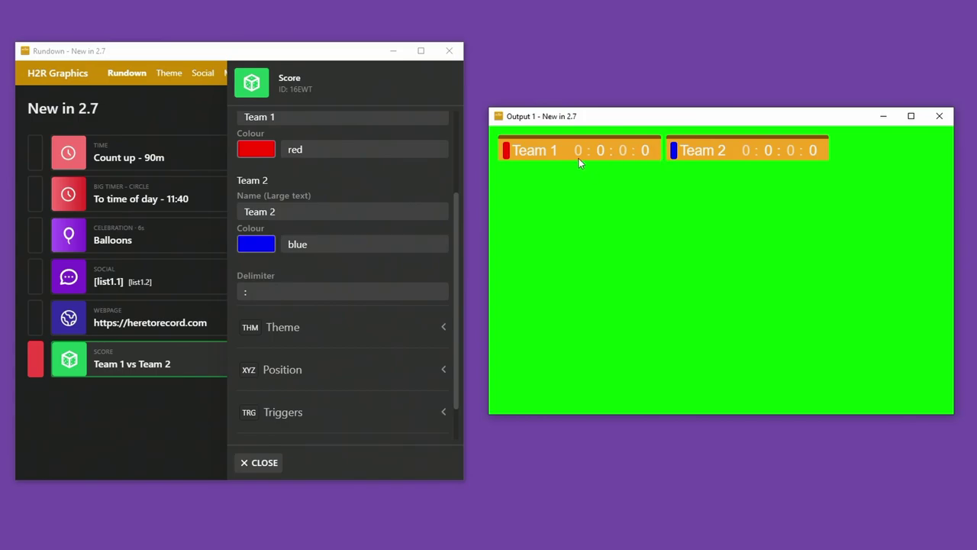
Close the score settings and expand the Score section in the Theme editor.
{"action": "left_click", "coordinate": [275, 465]}
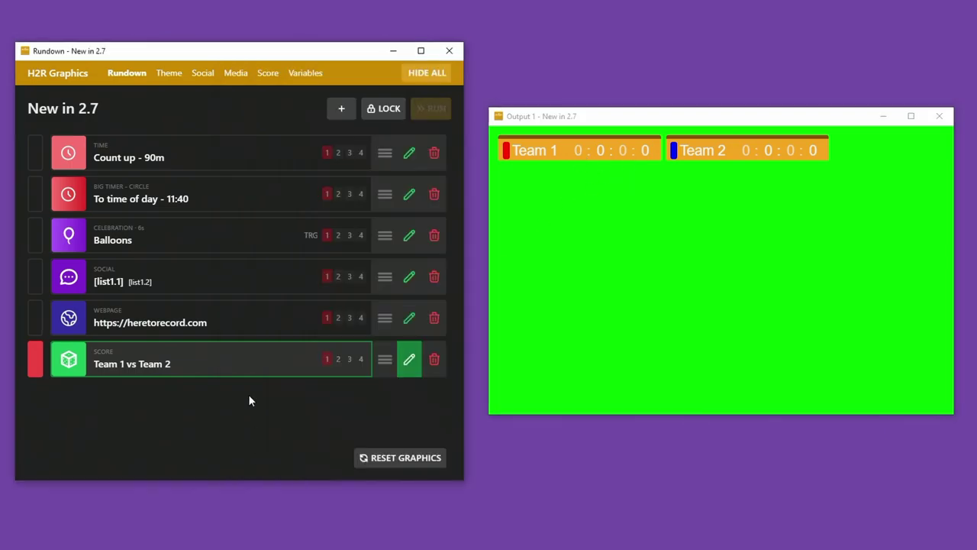
{"action": "left_click", "coordinate": [163, 80]}
{"action": "scroll", "coordinate": [333, 381], "scroll_direction": "down", "scroll_amount": 3}
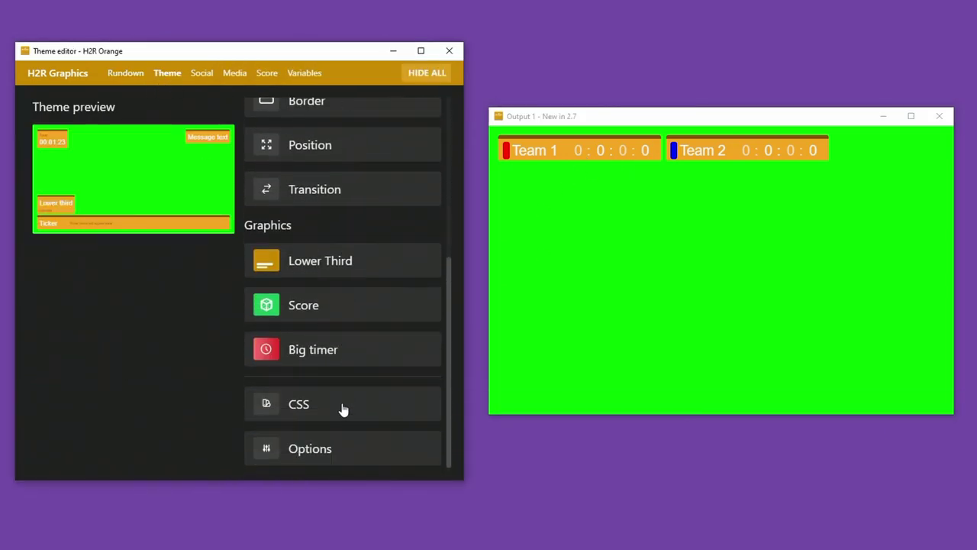
{"action": "left_click", "coordinate": [320, 313]}
Toggle 'Lower opacity of odd levels' and leave it switched on.
{"action": "scroll", "coordinate": [312, 316], "scroll_direction": "down", "scroll_amount": 1}
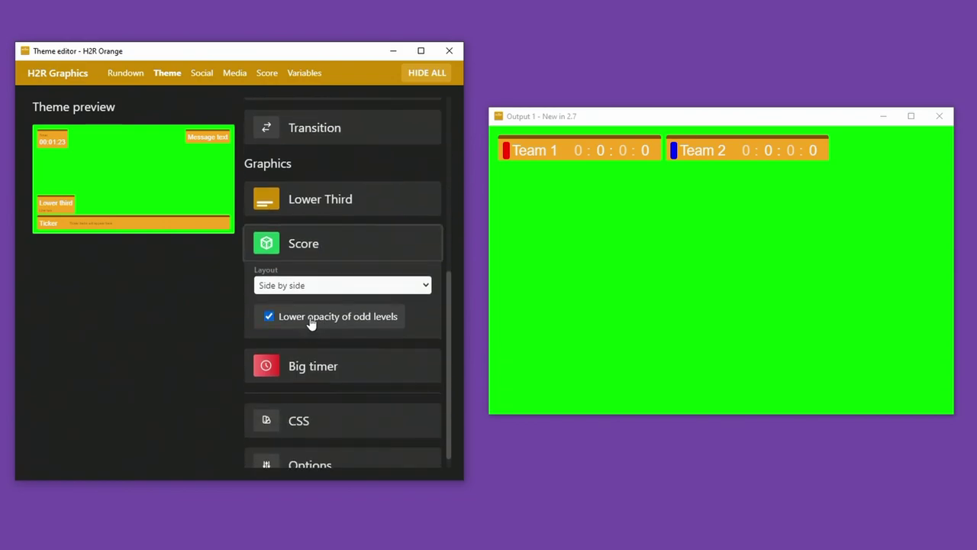
{"action": "left_click", "coordinate": [292, 321]}
{"action": "left_click", "coordinate": [292, 321]}
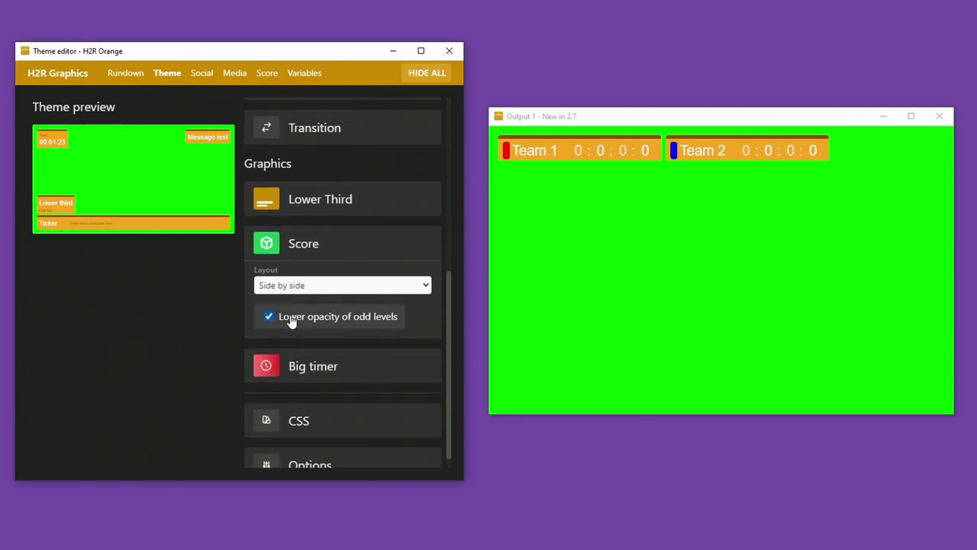
{"action": "left_click", "coordinate": [291, 321]}
{"action": "left_click", "coordinate": [312, 320]}
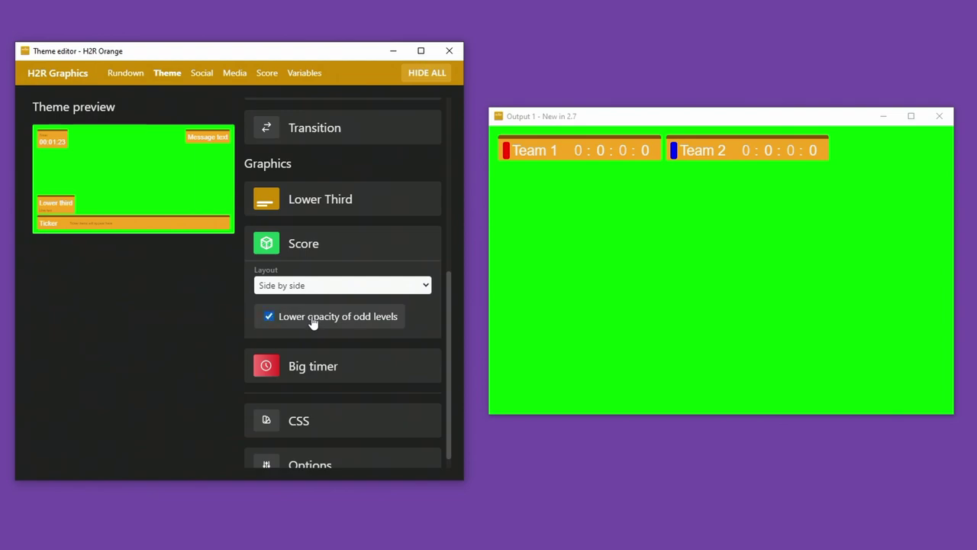